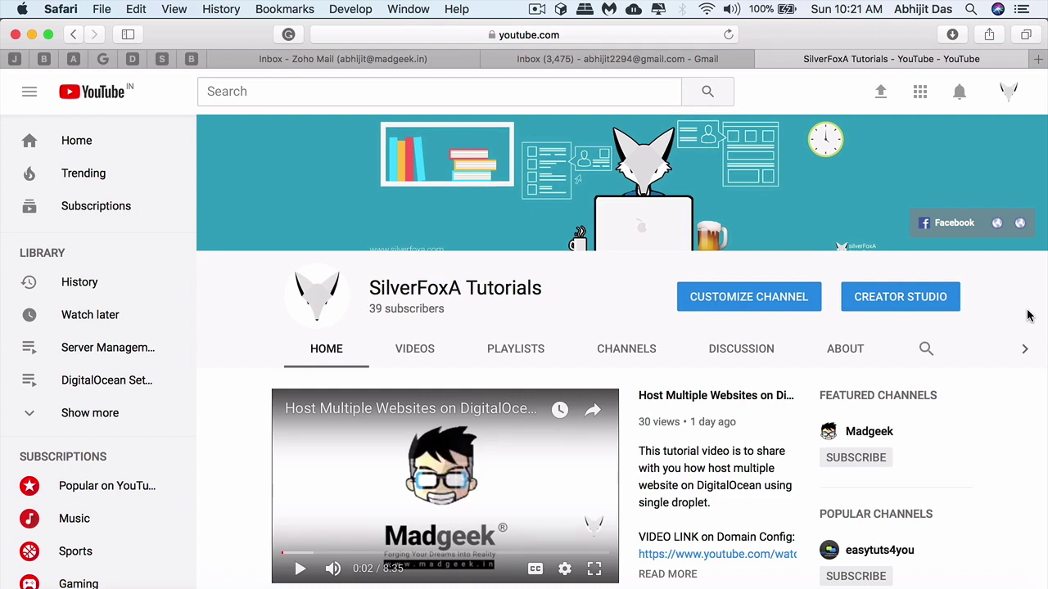
Step: Load the madgeek.in homepage in a new Safari tab
key(super+t)
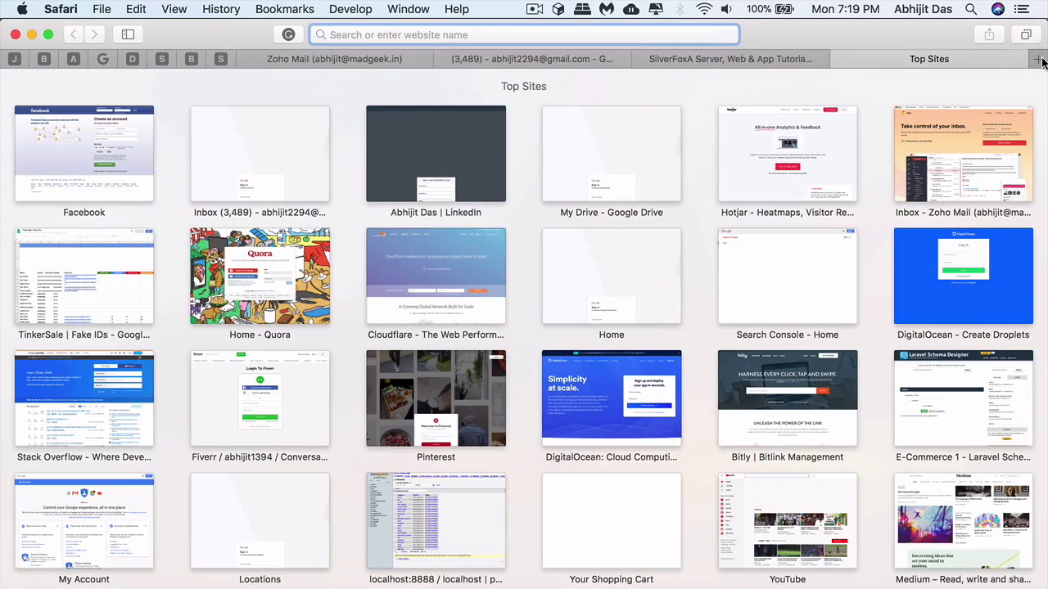
text(madg)
key(Return)
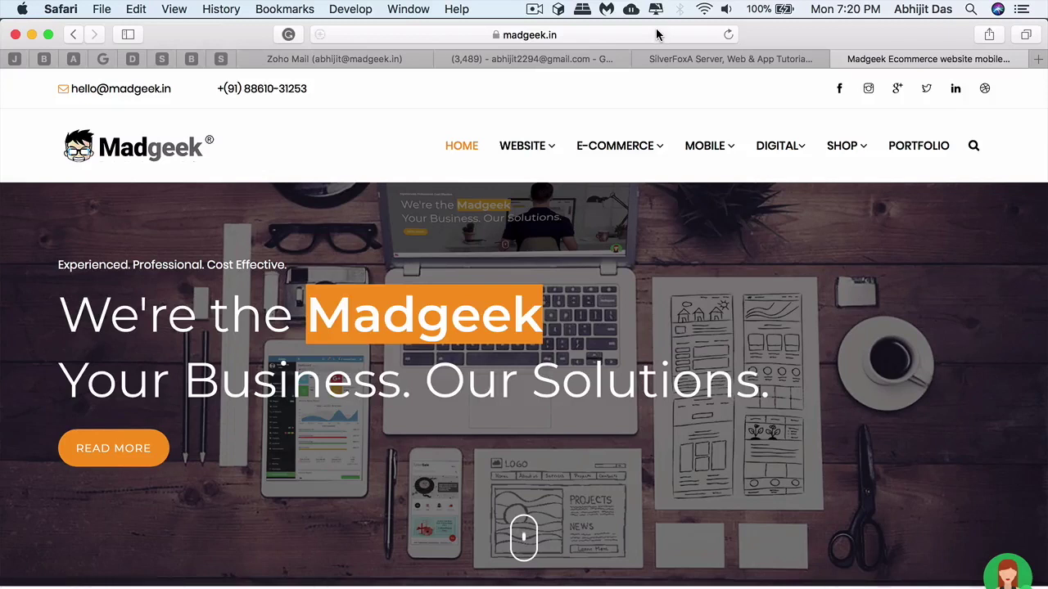
Step: Extend the address to madgeek.in/blog to reach the blog's Nothing Found page
click(657, 35)
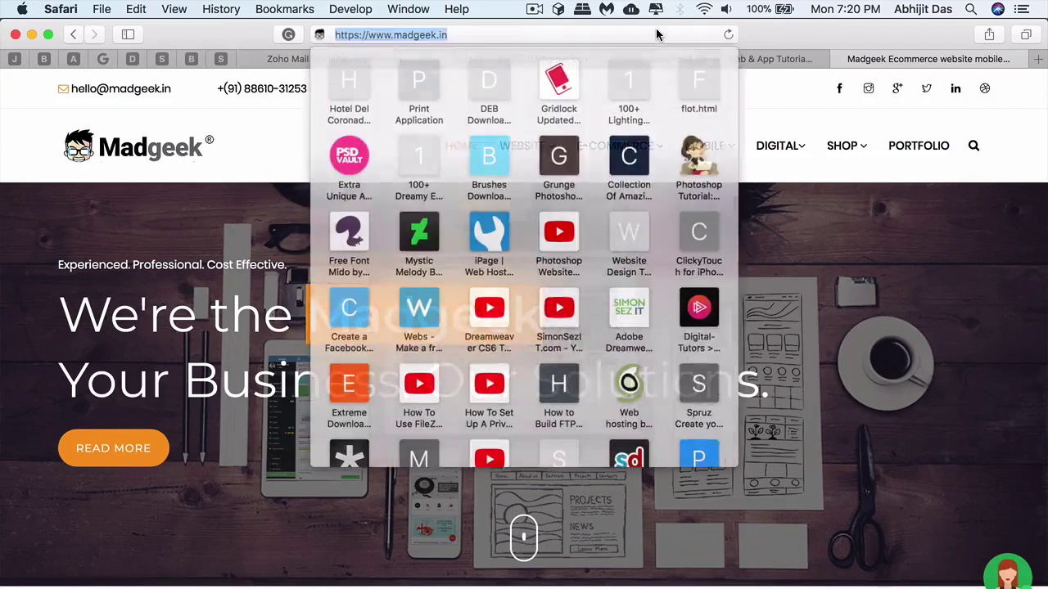
key(Right)
text(blo)
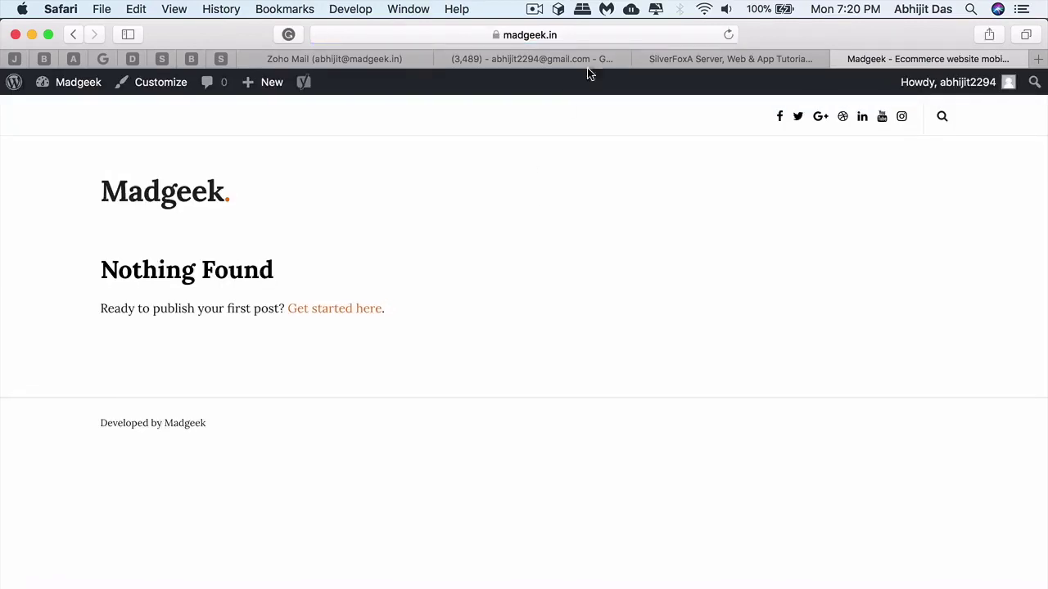
Step: Log in through madgeek.in/blog/login, then return to the SilverFoxA YouTube tab
click(635, 36)
key(Right)
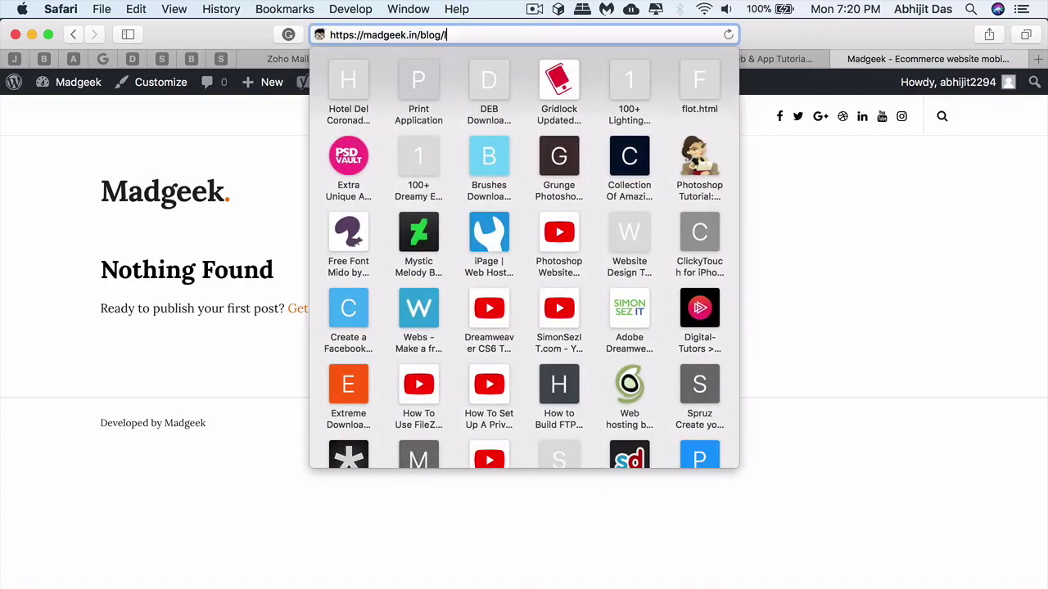
text(ogin)
key(Return)
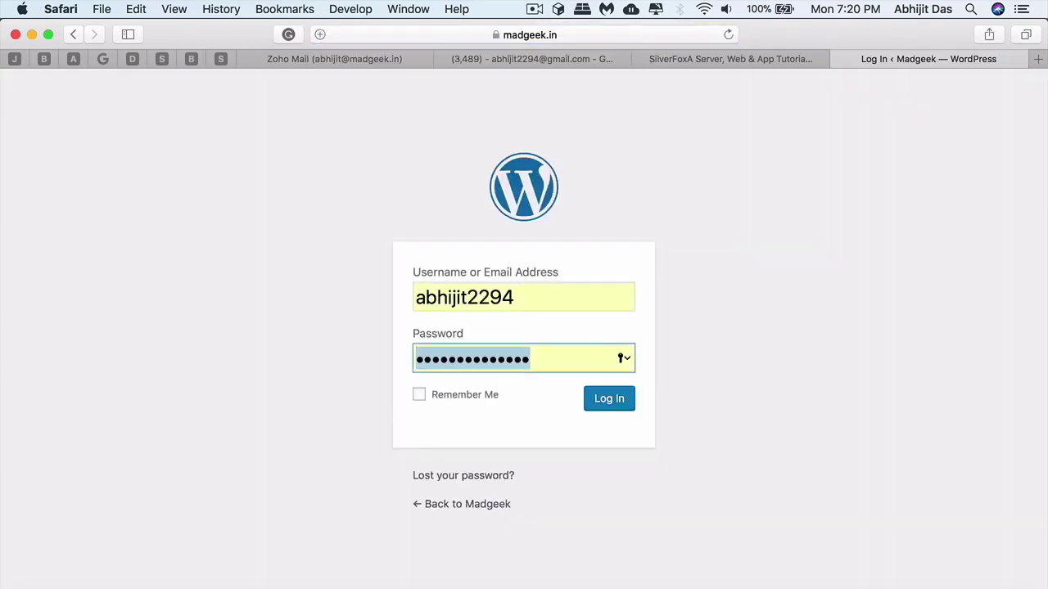
click(621, 398)
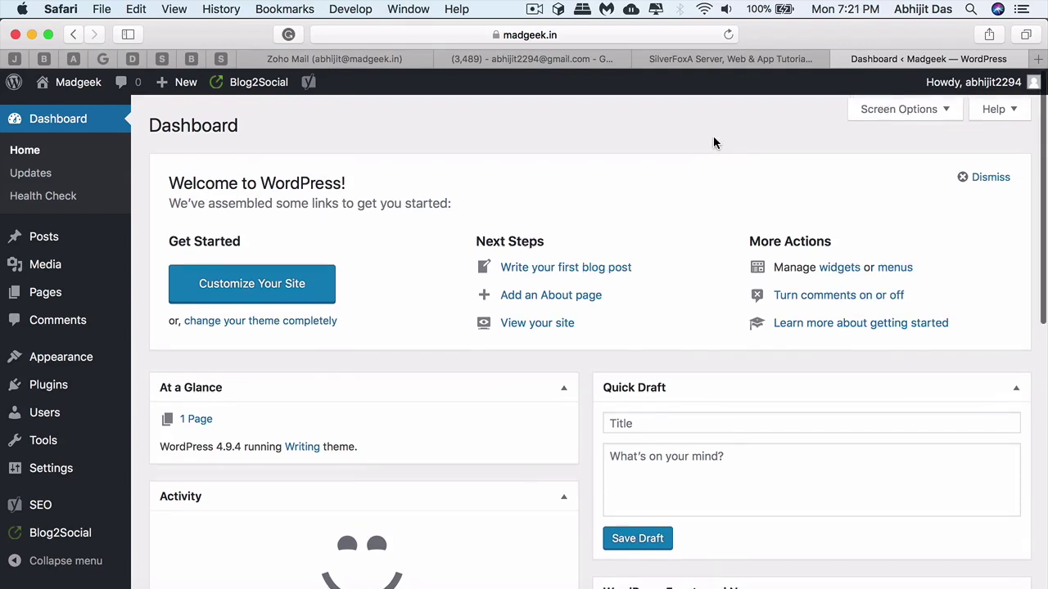
click(745, 65)
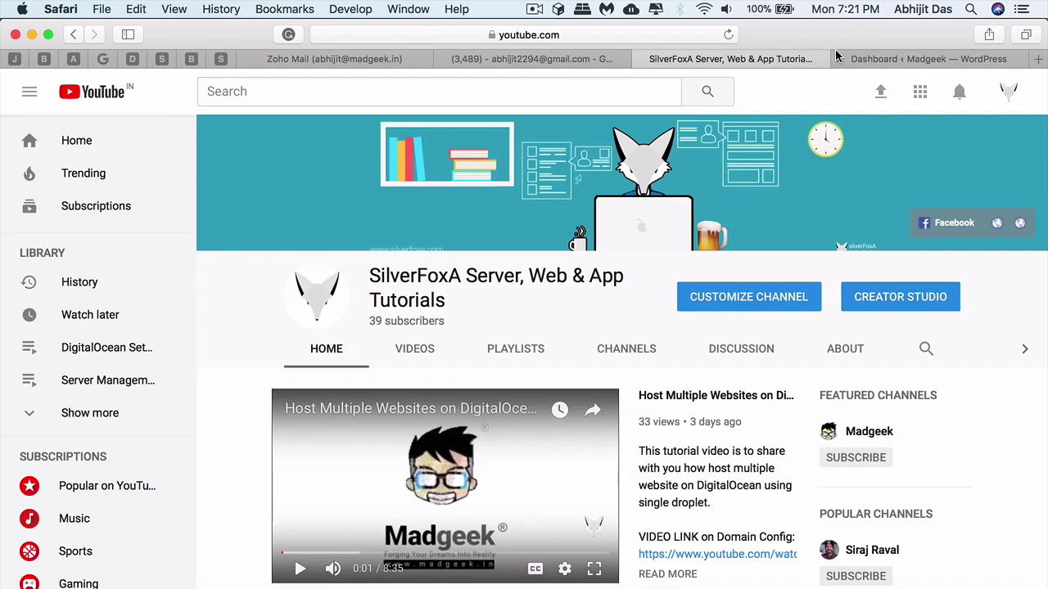
Step: Bring the Terminal window with the root SSH session to the front from the Dock
click(918, 581)
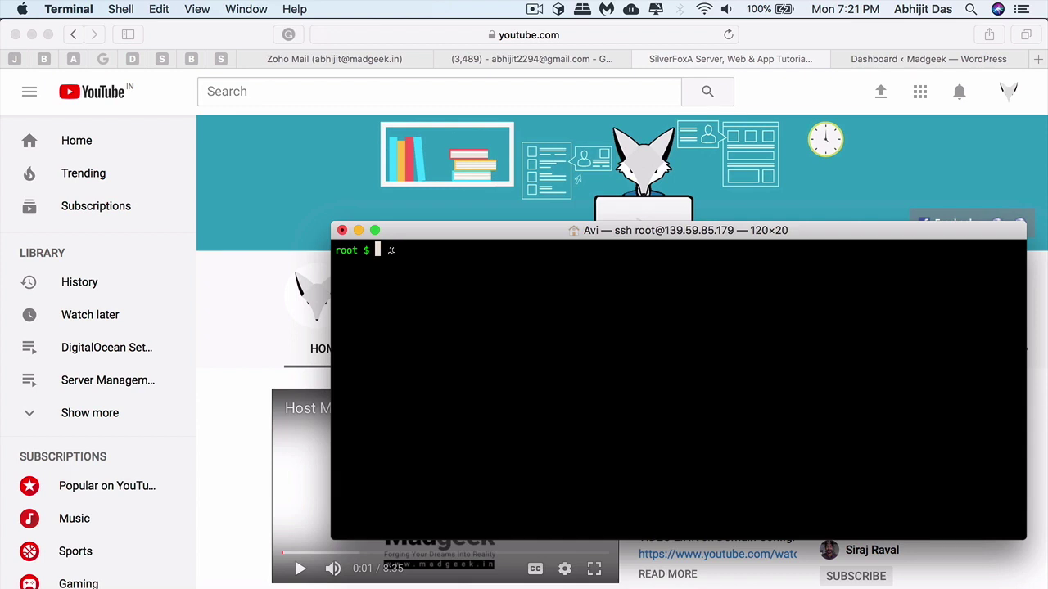
text(ls)
key(Return)
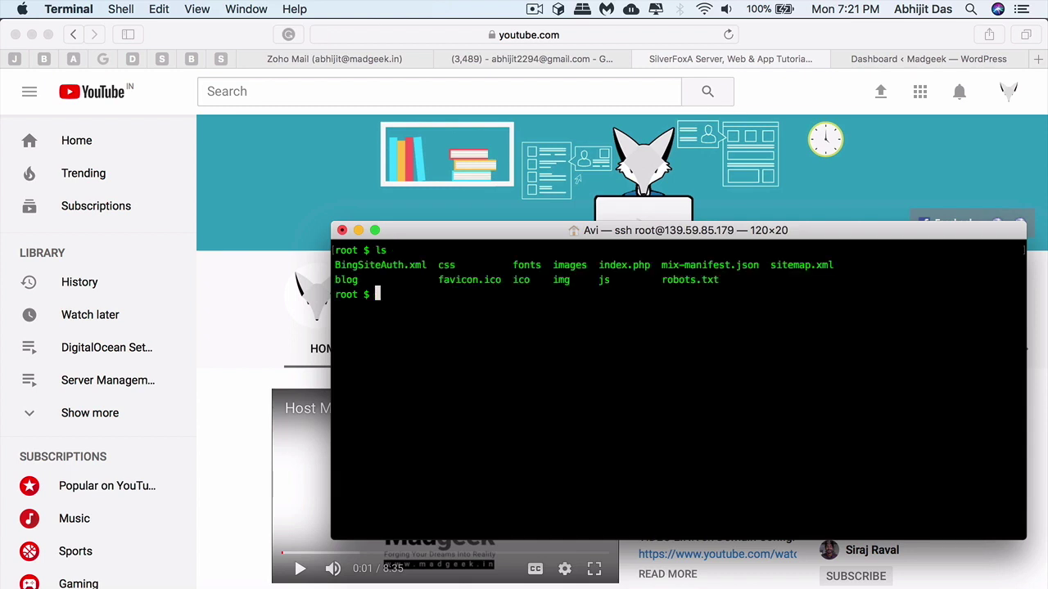
drag(366, 278, 329, 279)
click(391, 293)
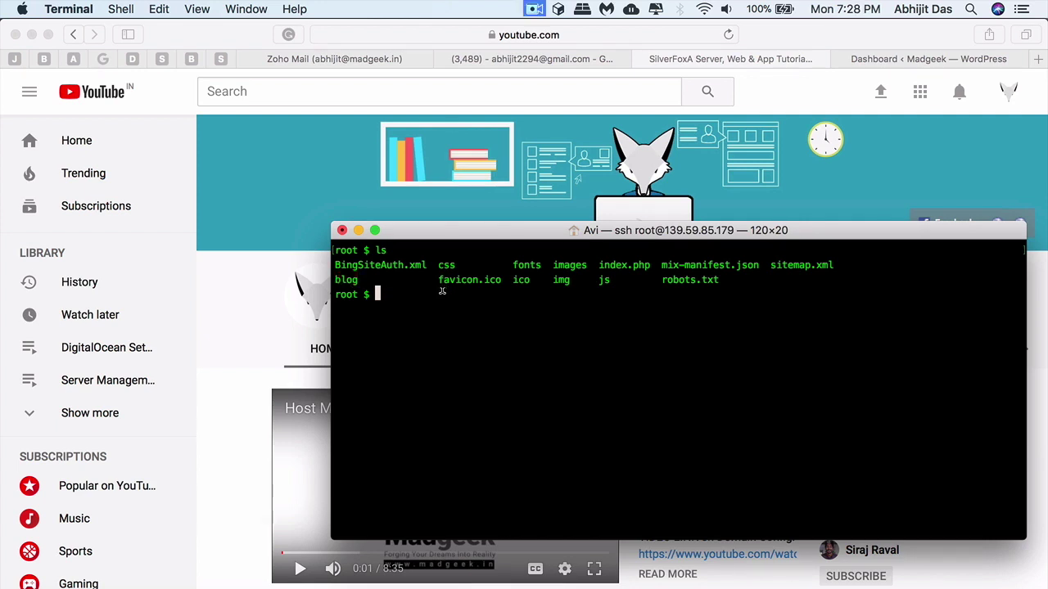
text(curl -O https://wordpress.org/latest.tar.gz)
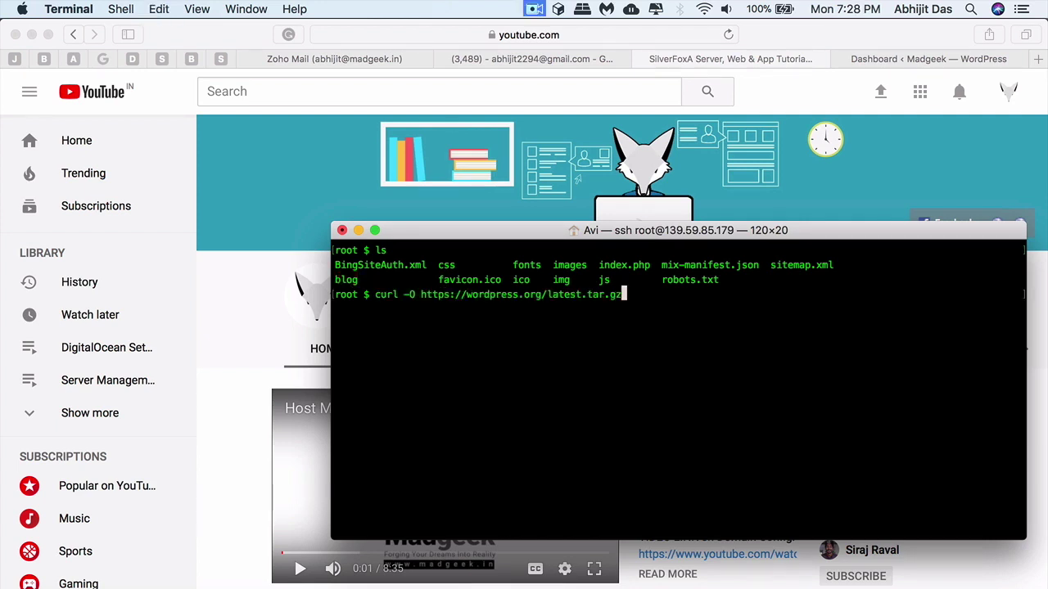
key(Return)
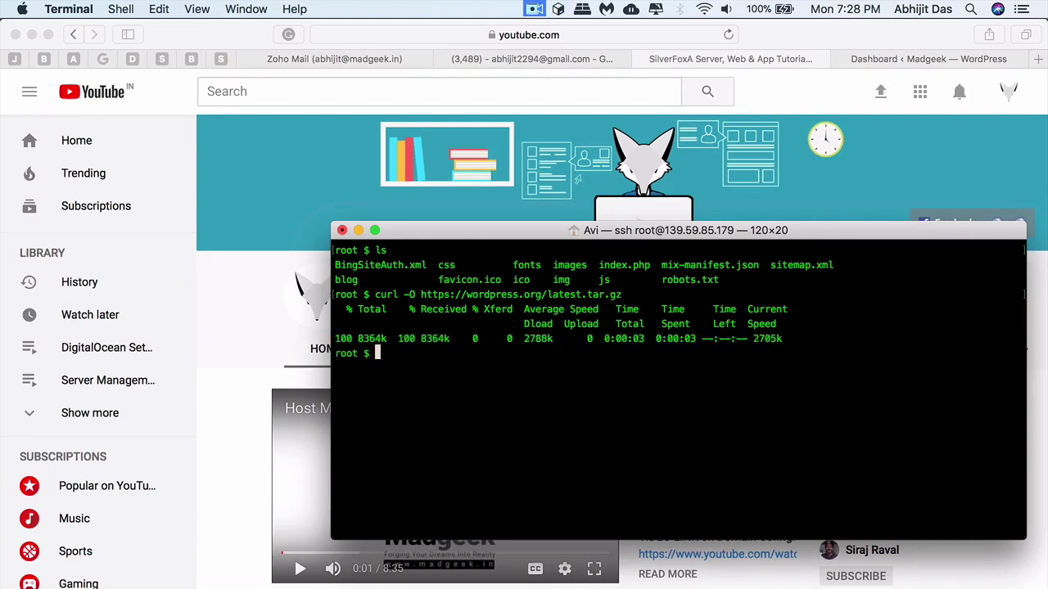
Step: Extract latest.tar.gz with tar xzvf and confirm the new wordpress folder exists
text(ta)
text(r xzvf )
text(la)
key(Tab)
key(Return)
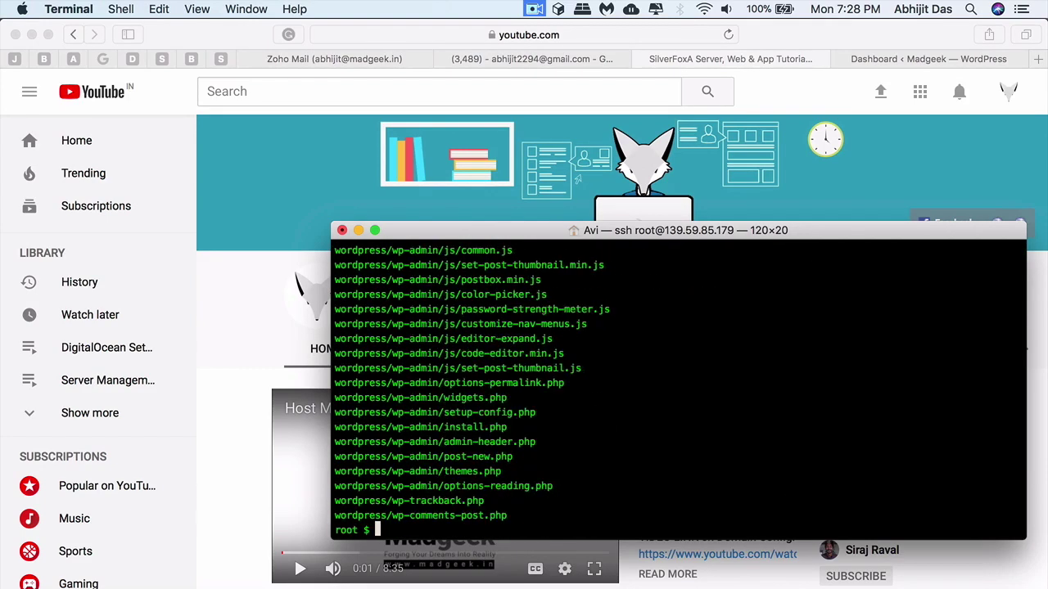
text(ls)
key(Return)
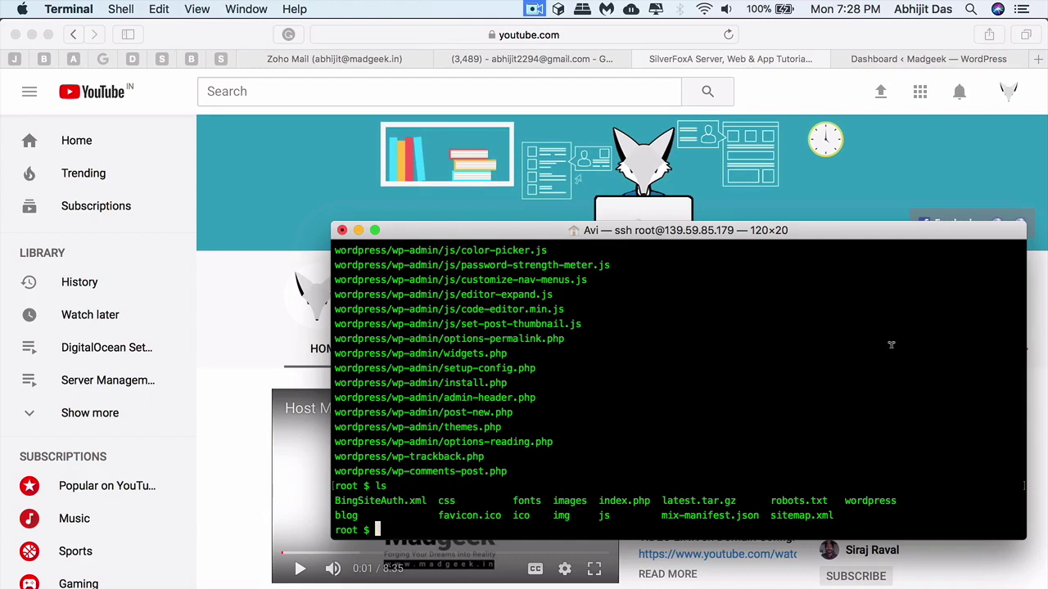
double_click(845, 500)
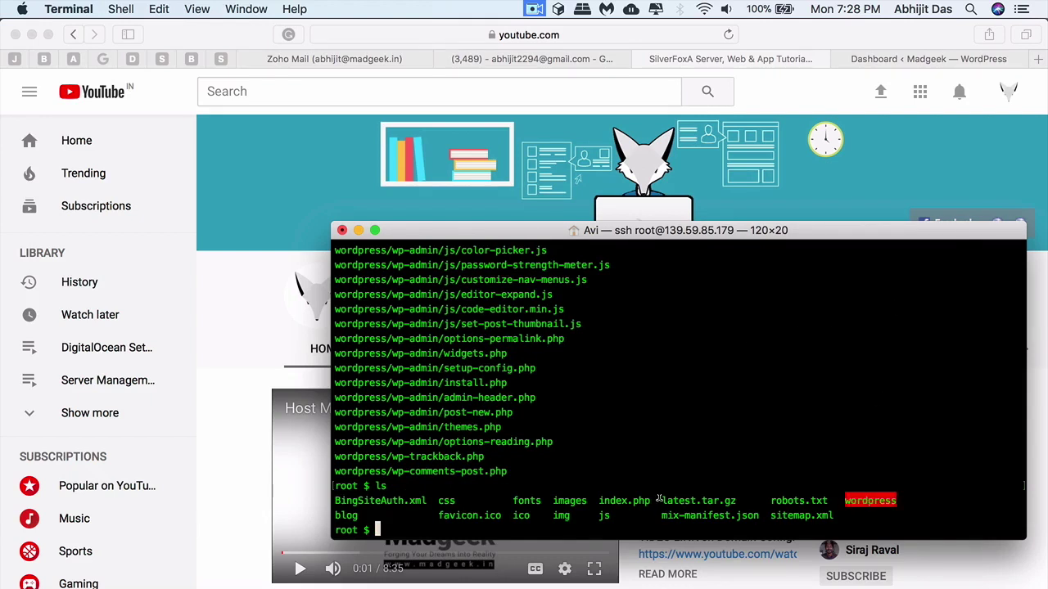
drag(659, 498, 738, 501)
click(540, 525)
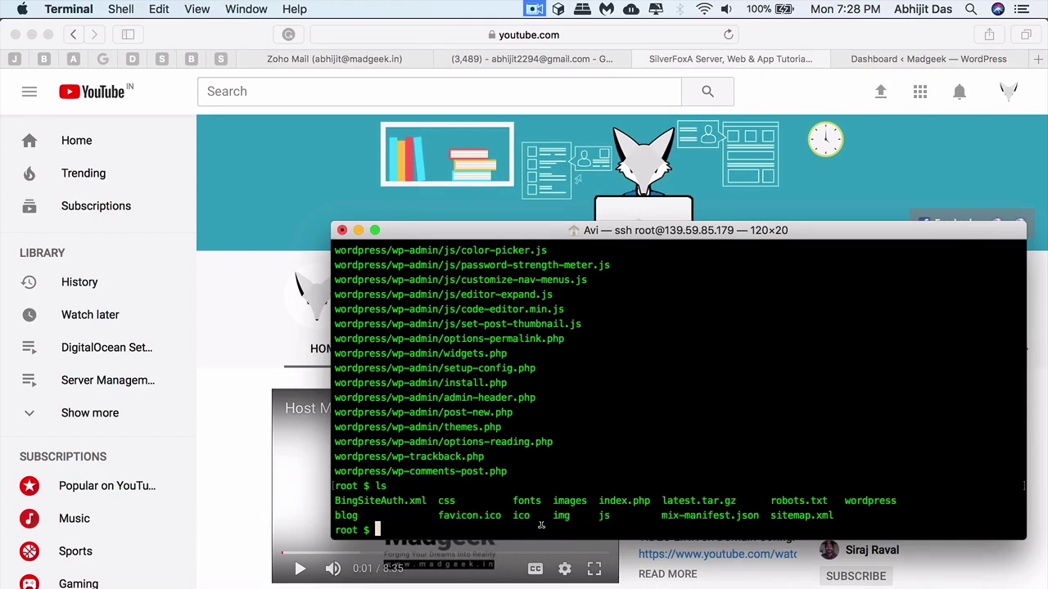
Step: Delete the downloaded latest.tar.gz archive from the server
text(rm )
text(latest.tar.gz)
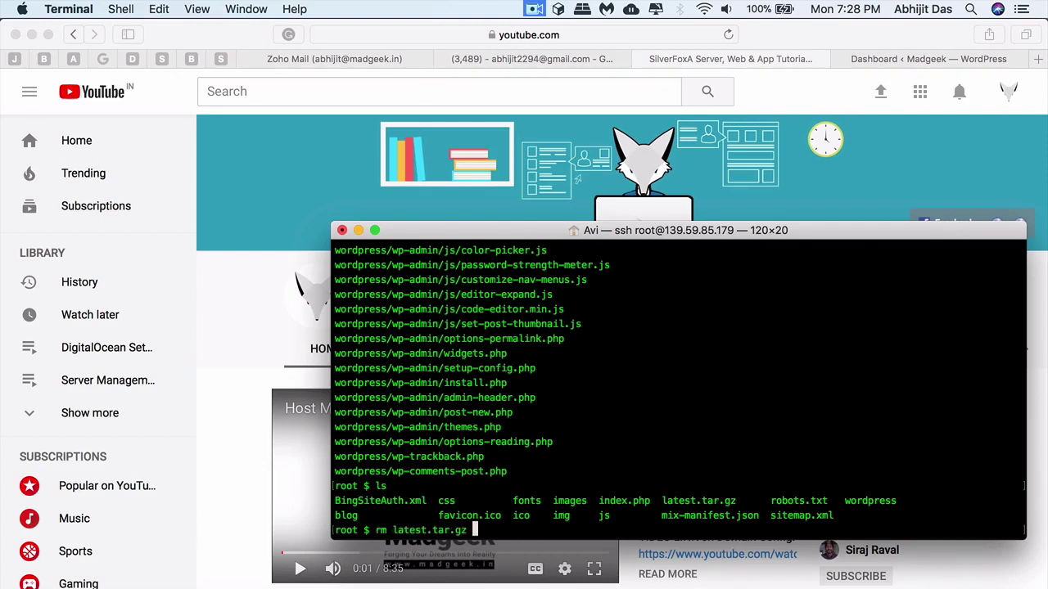
key(Return)
text(cd)
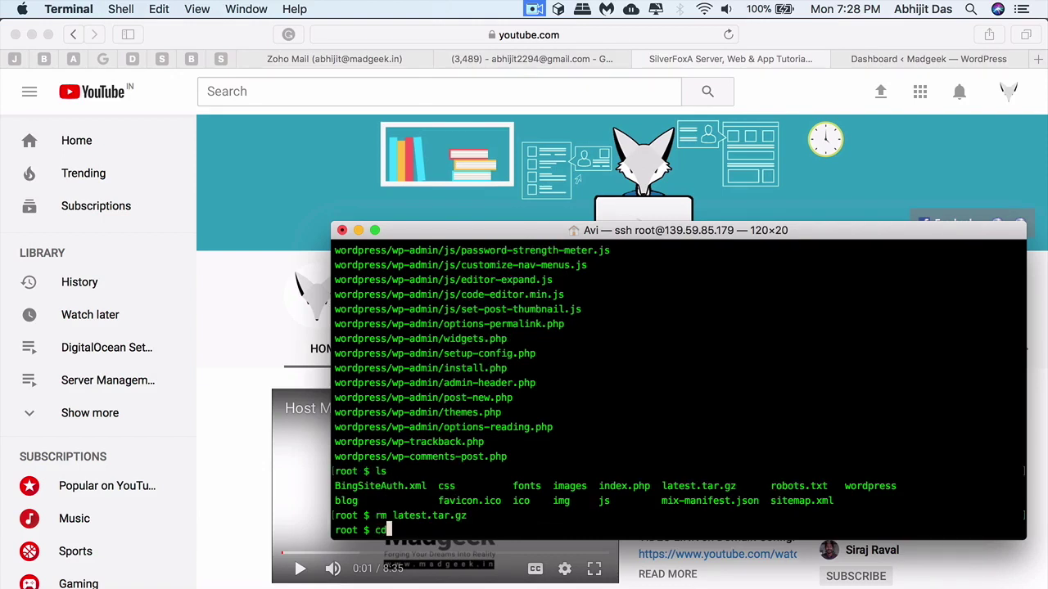
key(BackSpace)
key(BackSpace)
double_click(847, 486)
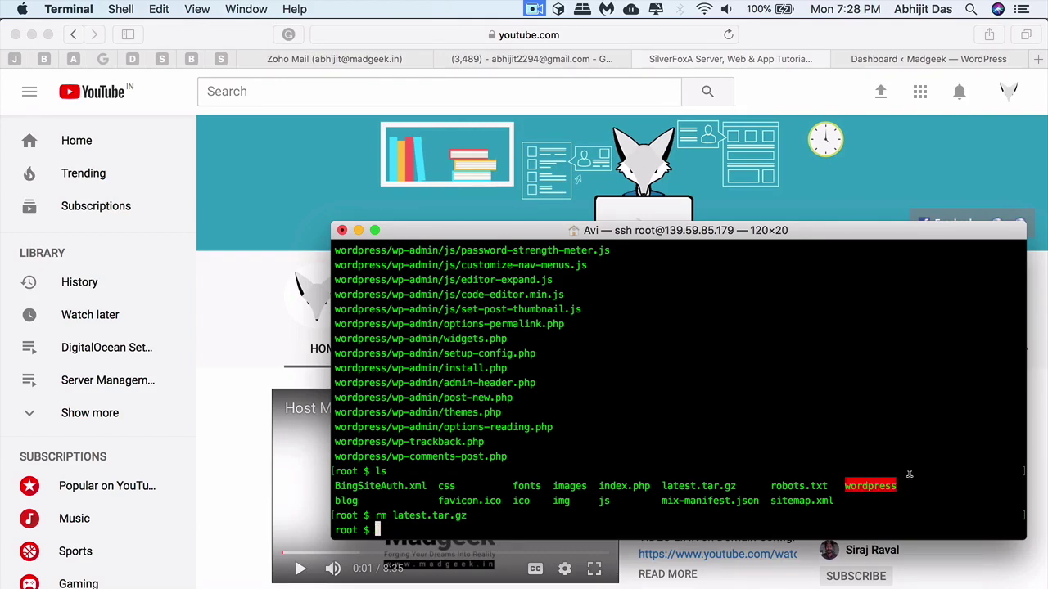
click(973, 36)
Step: Open madgeek.in/wordpress/ in a new tab to start the WordPress installer
click(1037, 59)
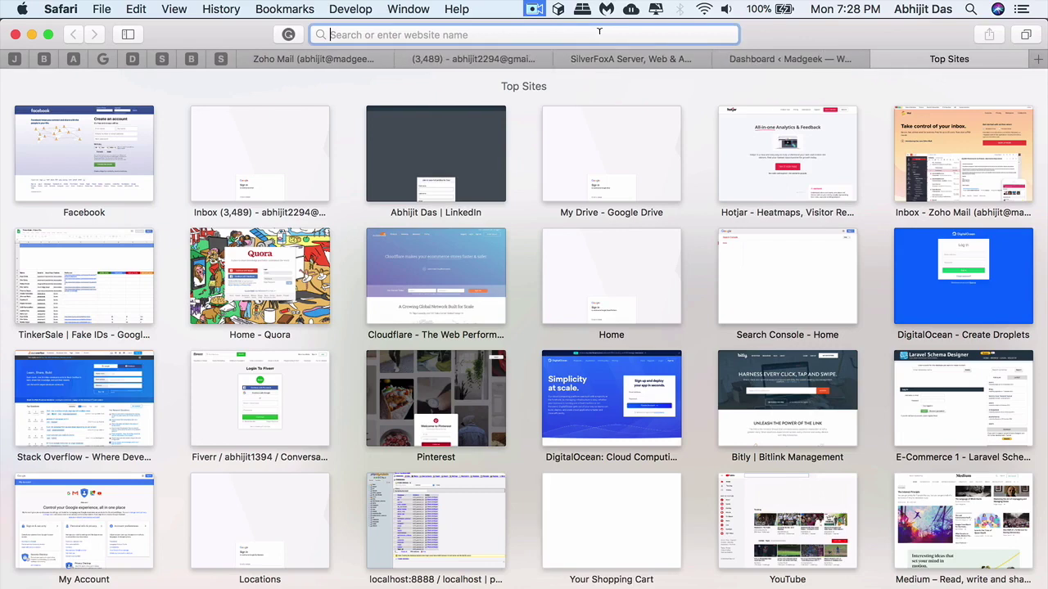
text(madgeek.in/)
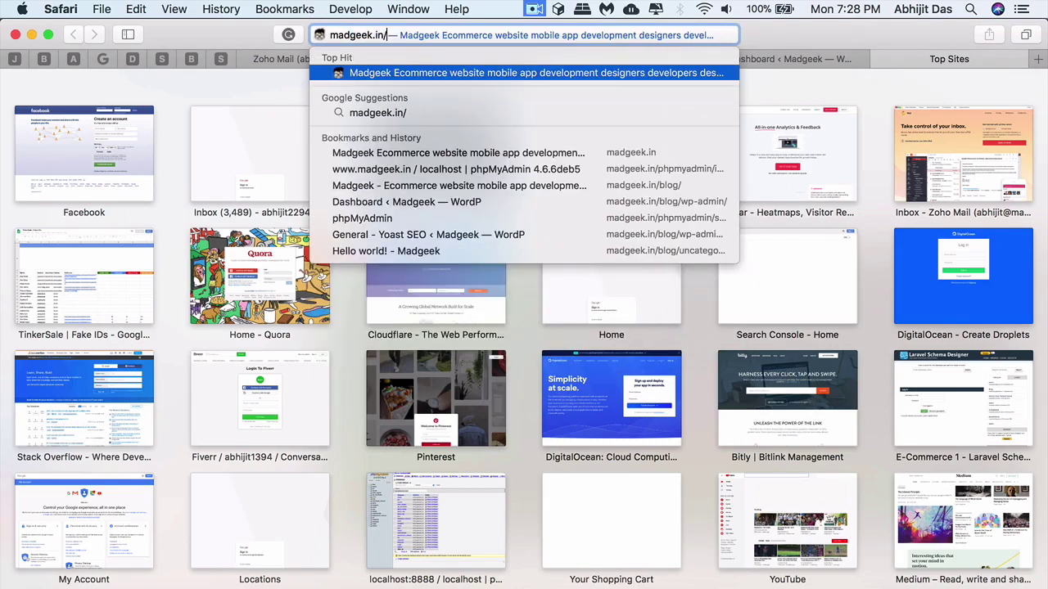
text(word)
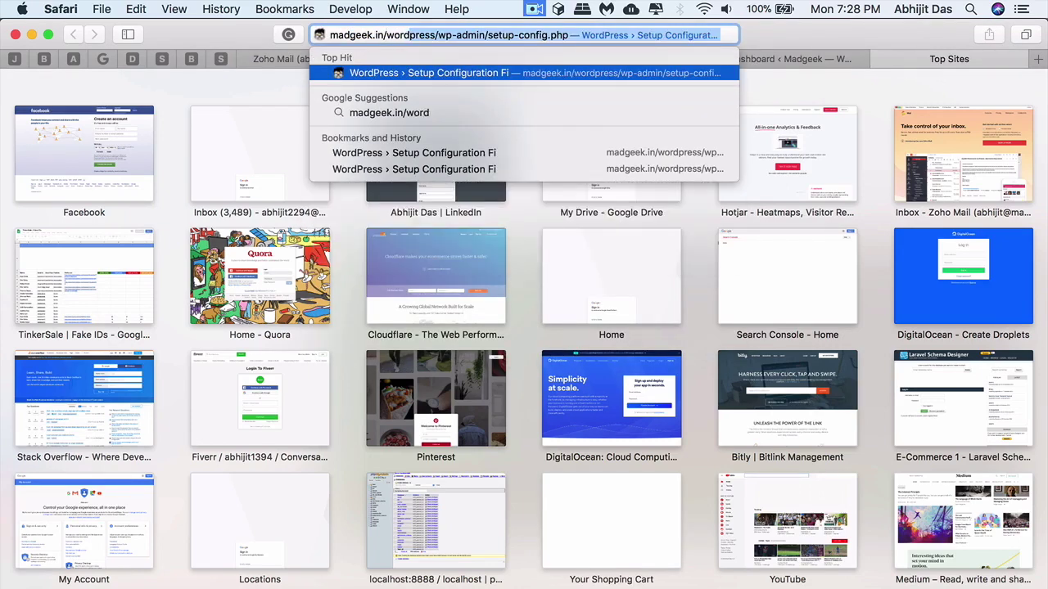
key(Right)
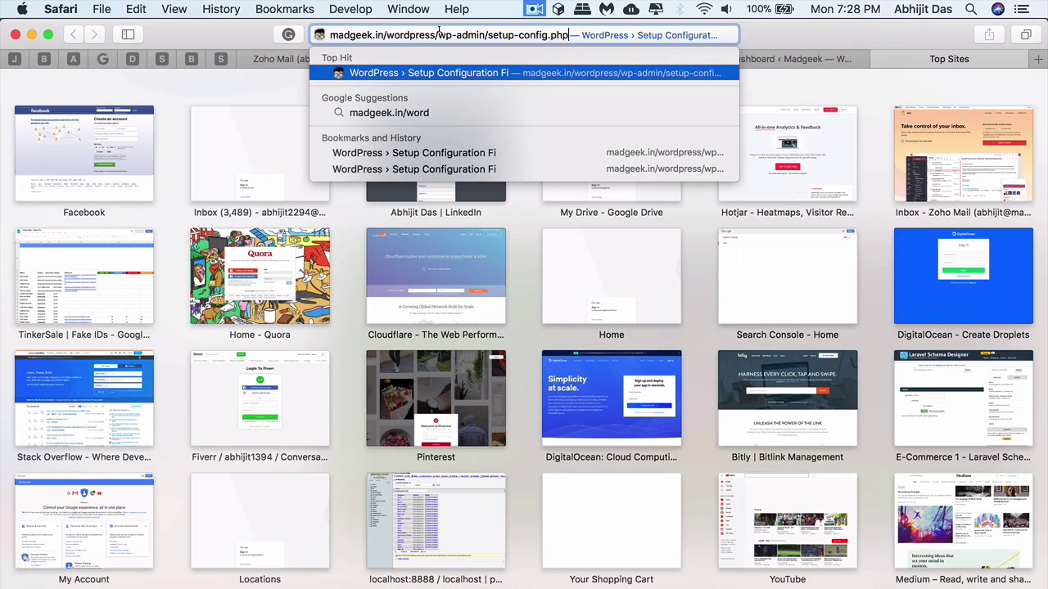
key(BackSpace)
key(BackSpace)
key(BackSpace)
text(/)
key(BackSpace)
key(Return)
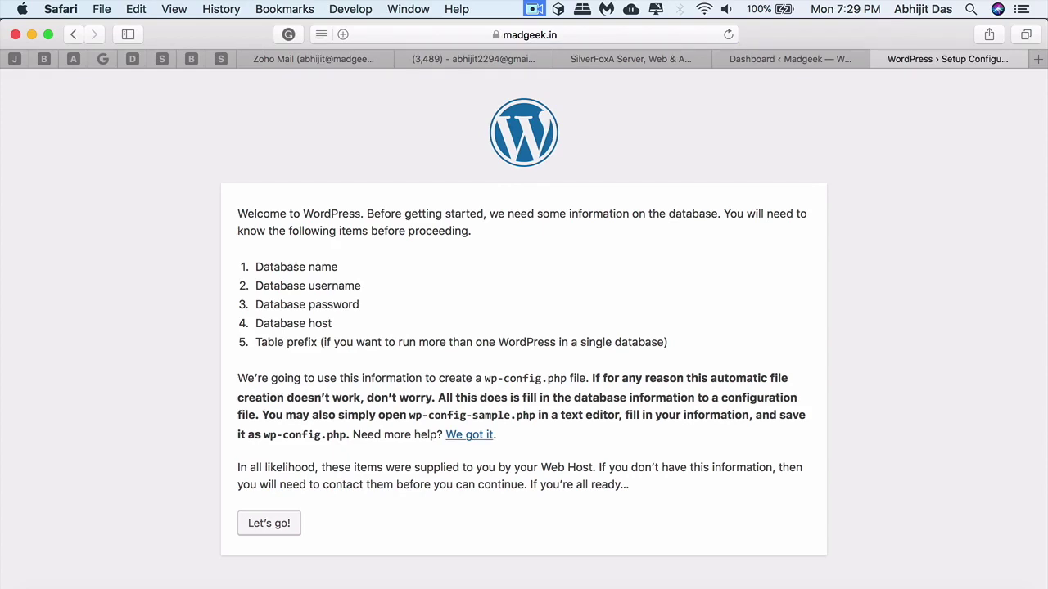
Step: Submit the database details and copy the generated wp-config.php text
click(279, 528)
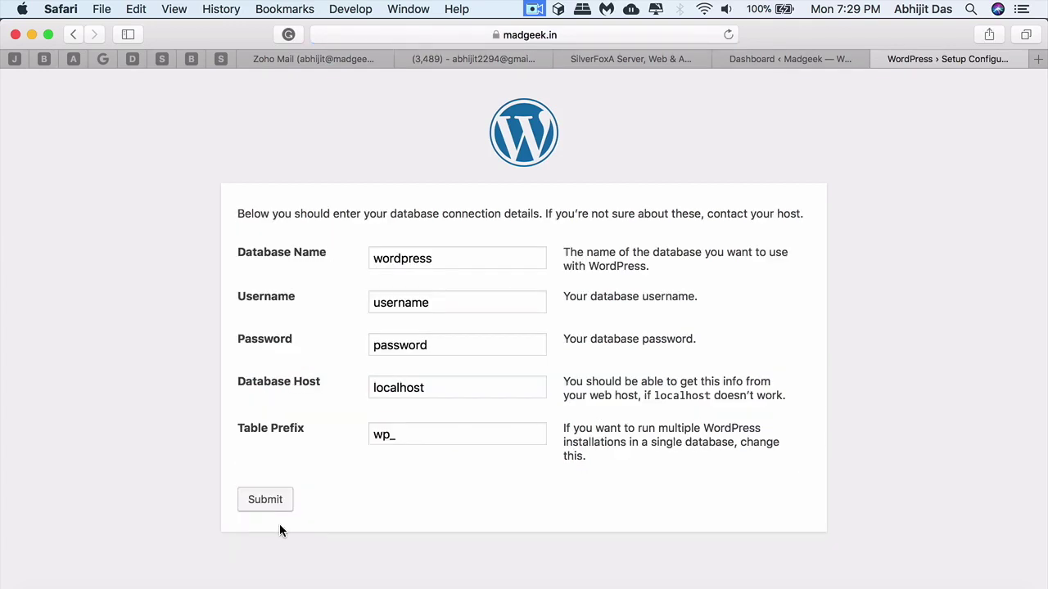
click(265, 499)
click(401, 363)
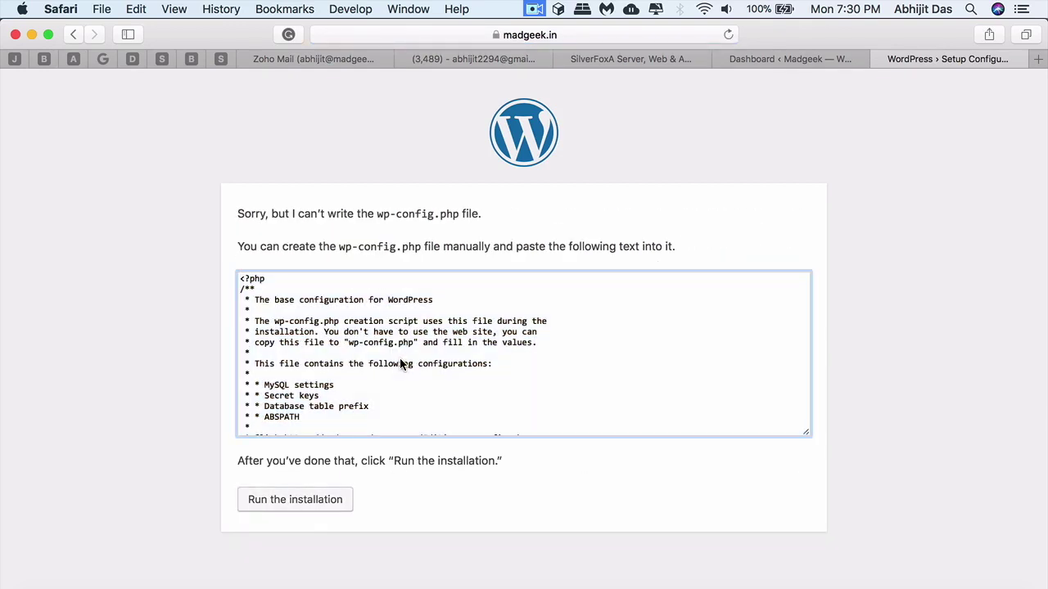
key(super+a)
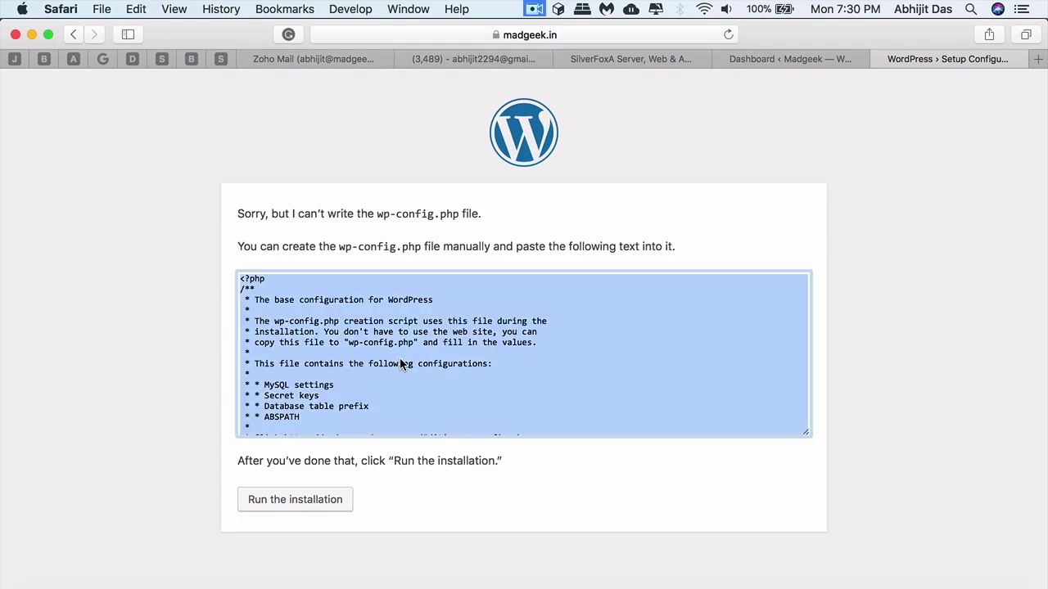
key(super+c)
Step: Change into the wordpress folder in the SSH session
click(885, 583)
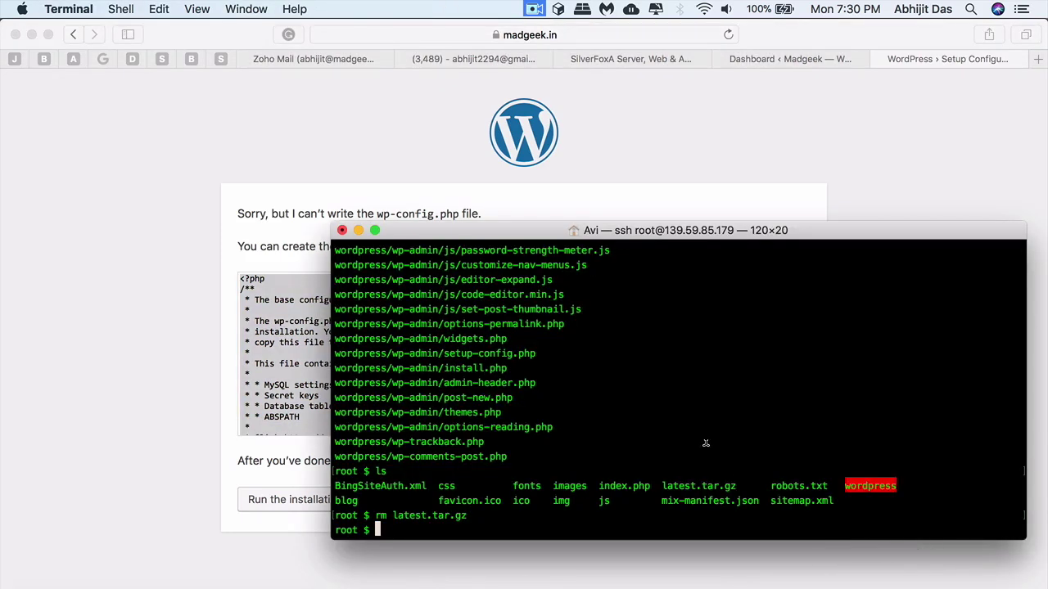
text(cd)
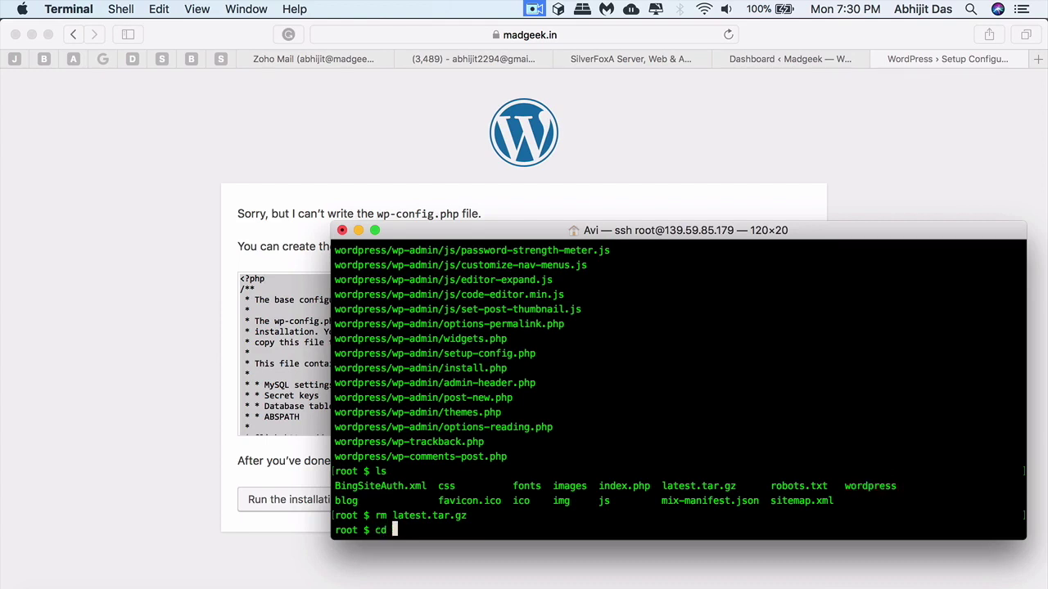
key(BackSpace)
key(BackSpace)
text(d )
text(wo)
key(Tab)
key(Return)
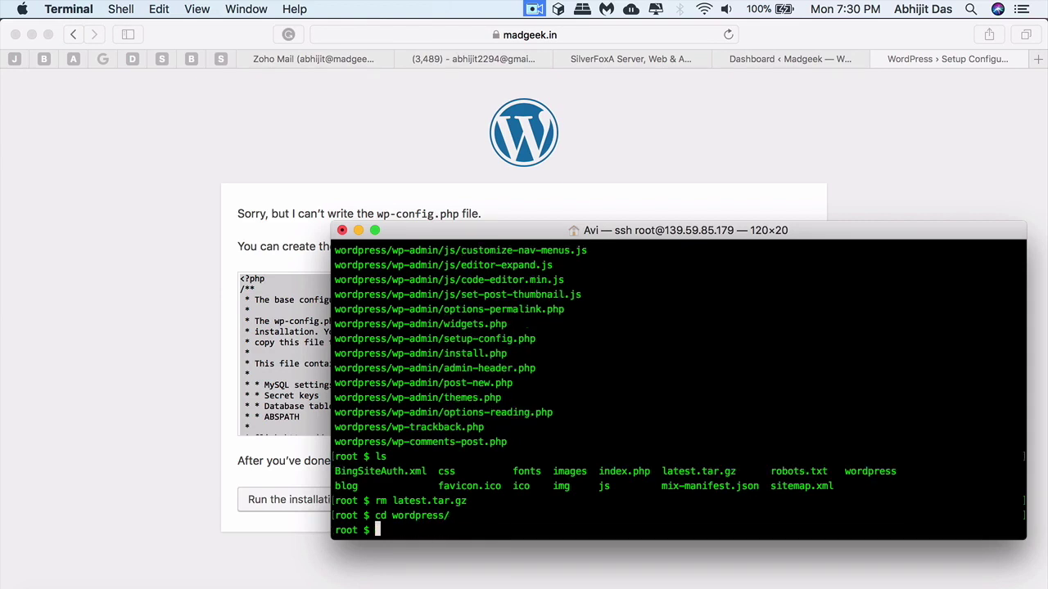
Step: Create wp-config.php in nano, paste the copied configuration and save it
text(nano w)
text(p-config)
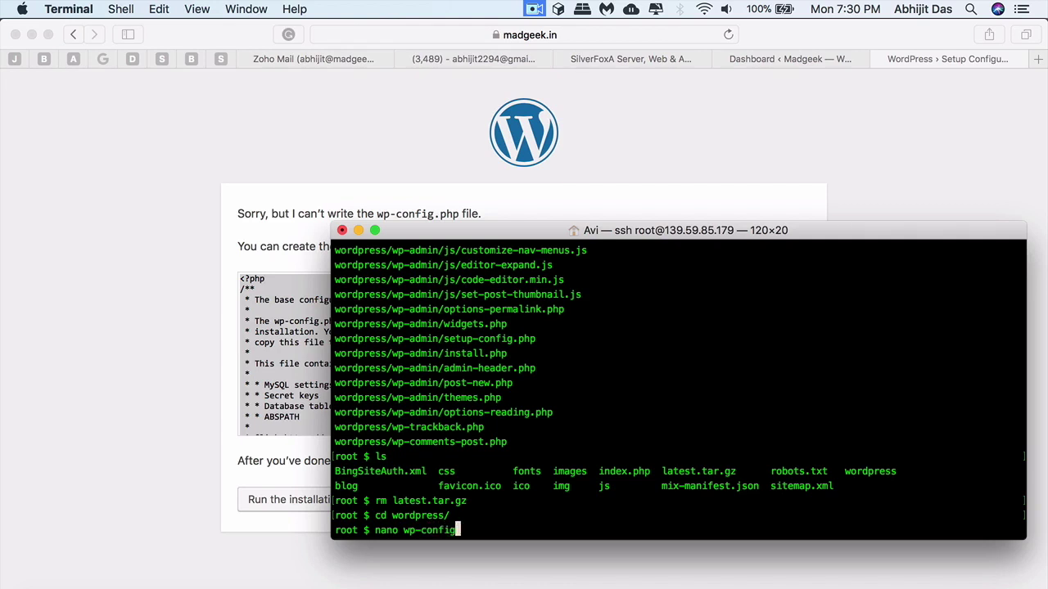
text(.php)
key(Return)
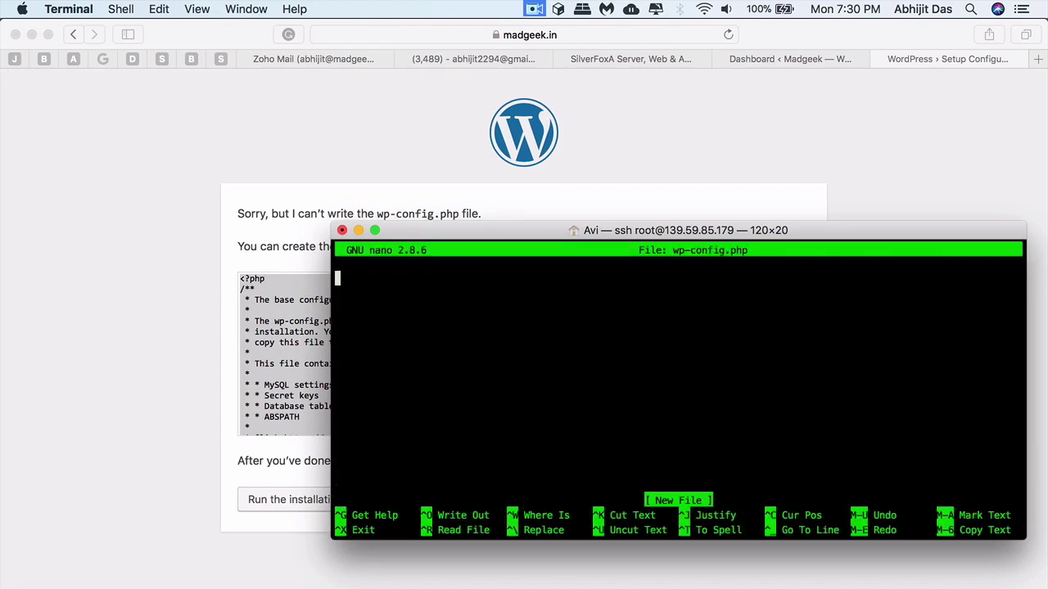
key(super+v)
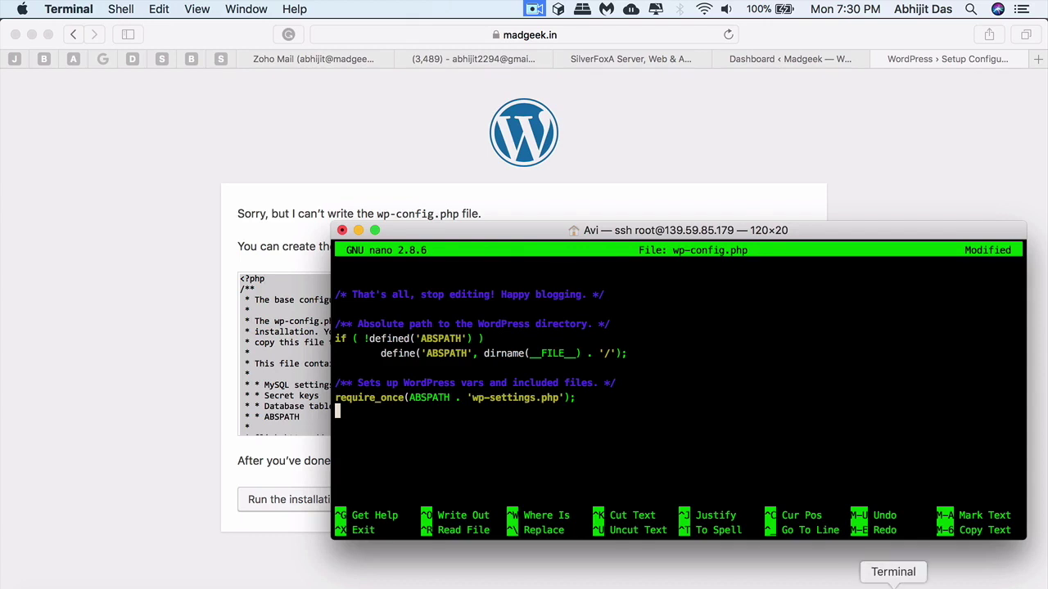
key(ctrl+x)
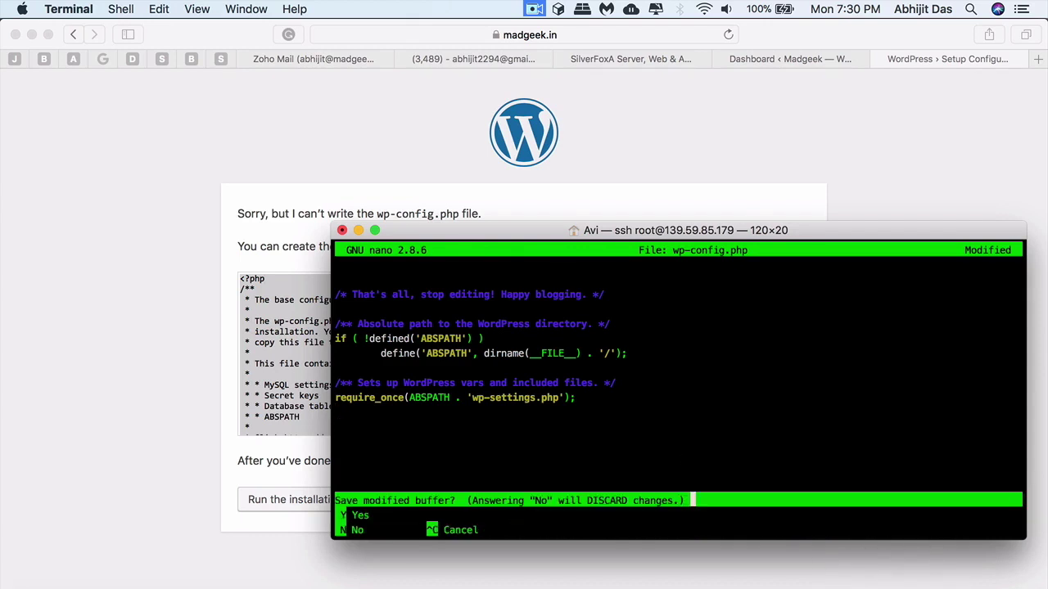
key(y)
key(Return)
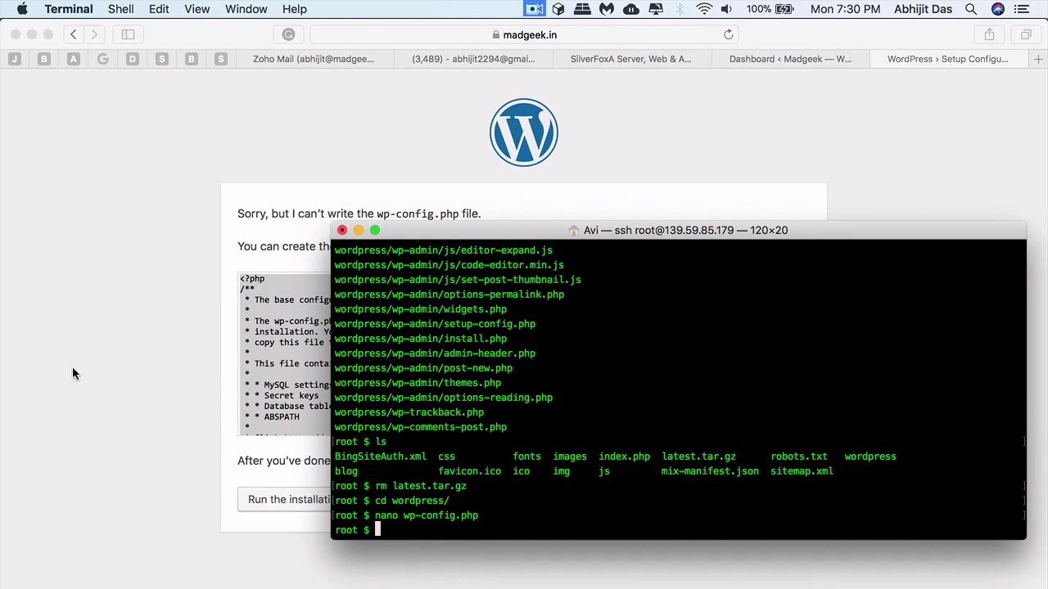
Step: Give the wp-content folder group write permission with chmod g+w
click(115, 375)
click(902, 577)
text(ls)
key(Return)
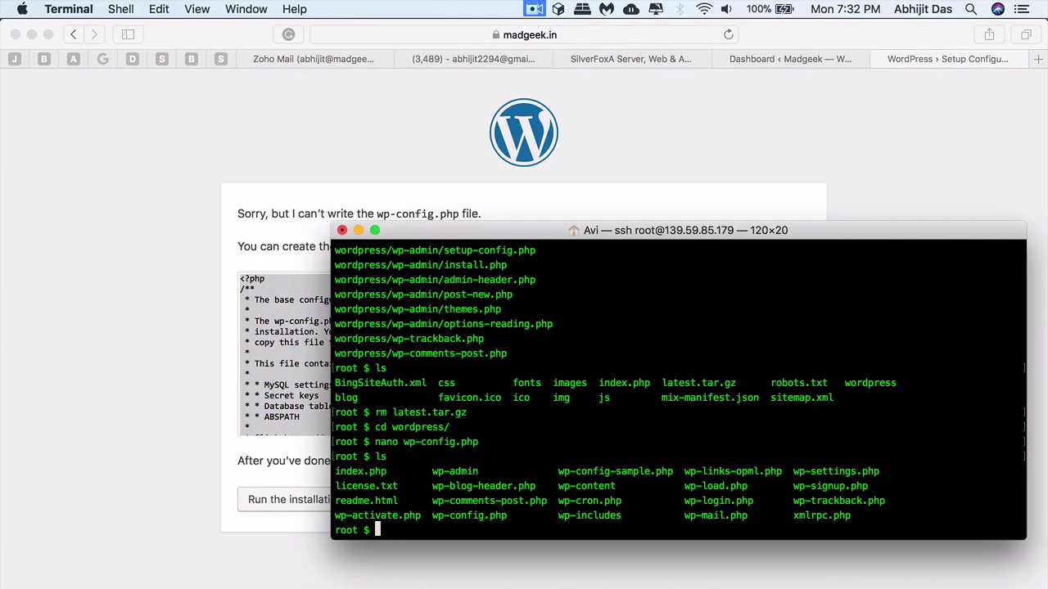
double_click(588, 485)
click(409, 529)
text(chmod )
text(g+)
text(w wp-)
text(con)
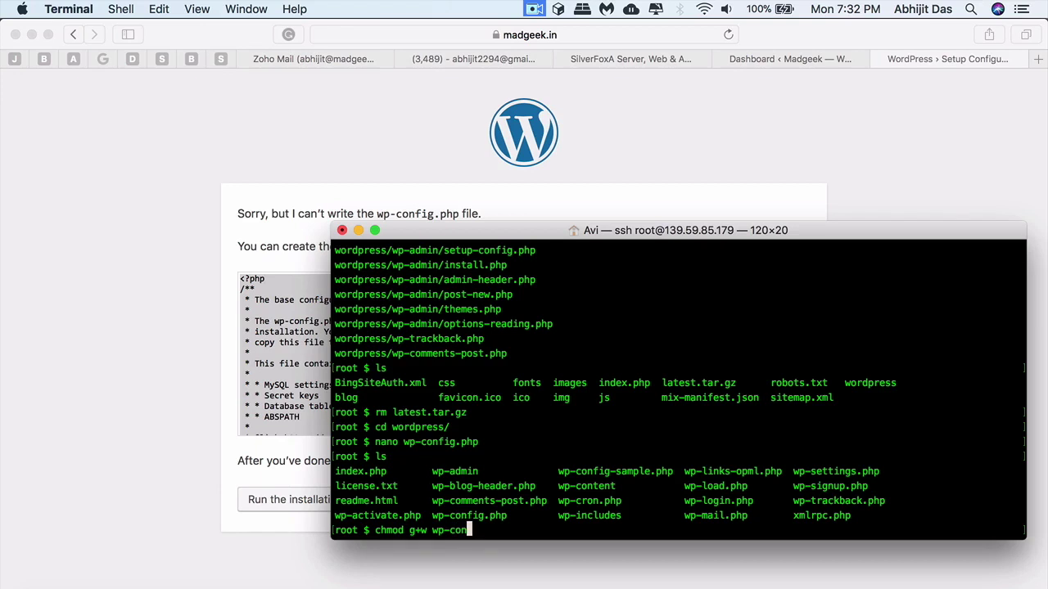
text(te)
key(Tab)
key(Return)
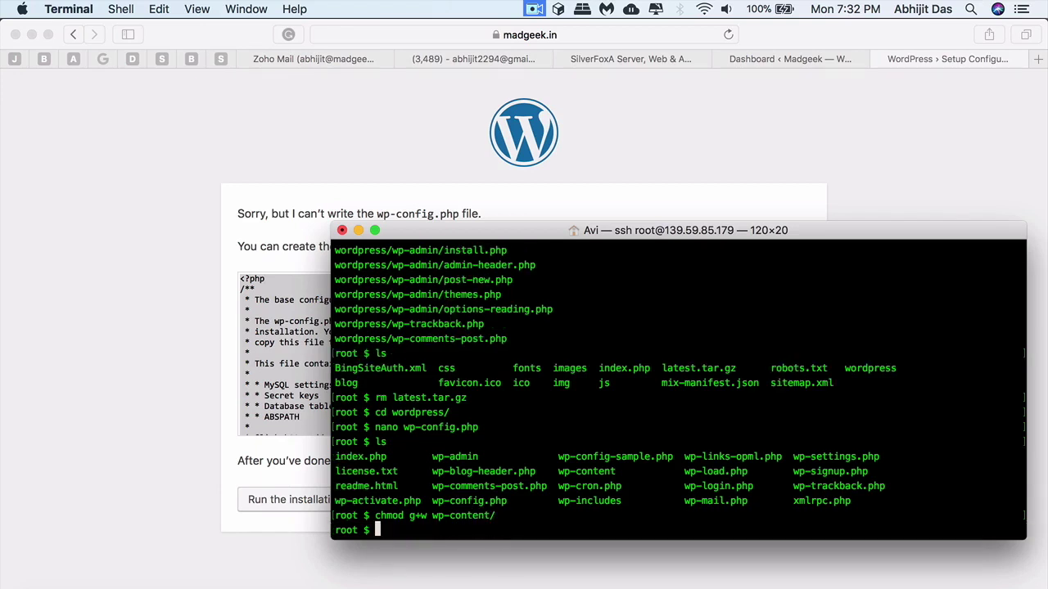
text(c)
text(d w)
text(p-cont)
Step: Move into wp-content and list its plugins and themes folders
key(Tab)
key(Return)
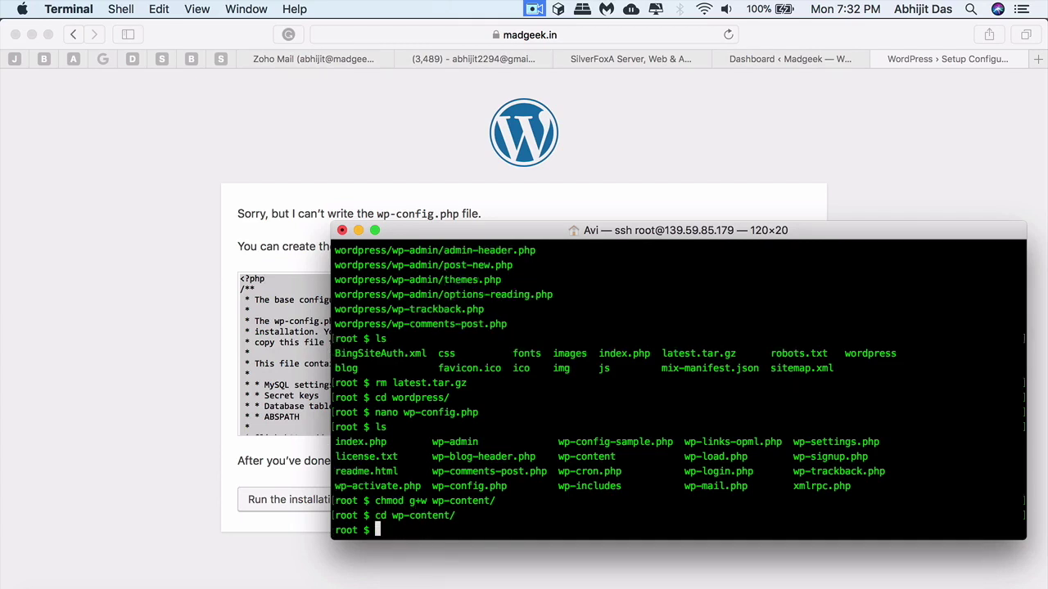
text(ls)
key(Return)
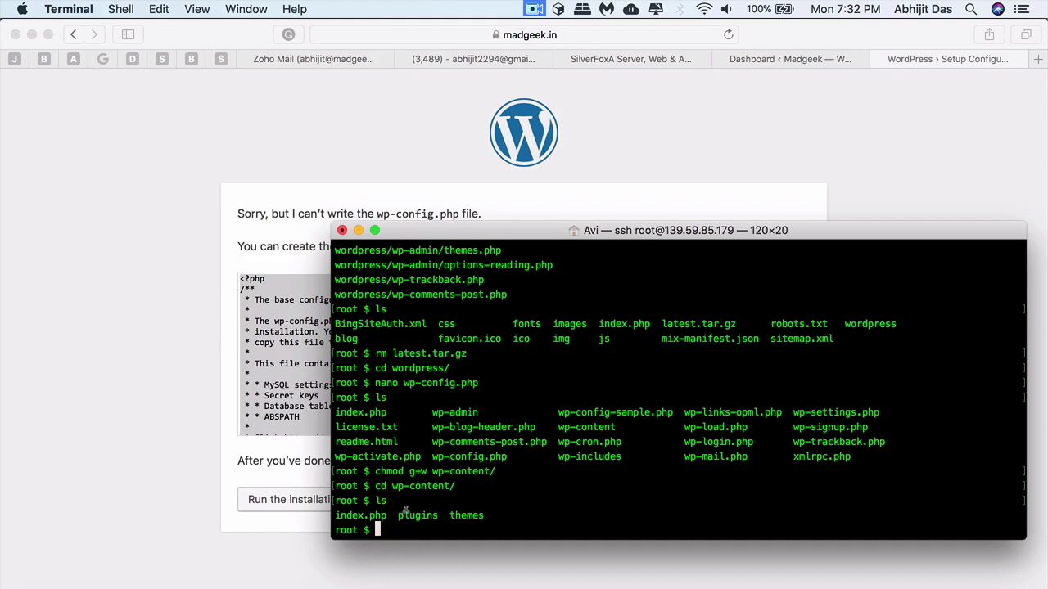
drag(395, 509, 509, 506)
click(433, 528)
Step: Make the plugins and themes folders group-writable with chmod g+w
key(Up)
key(Up)
key(Up)
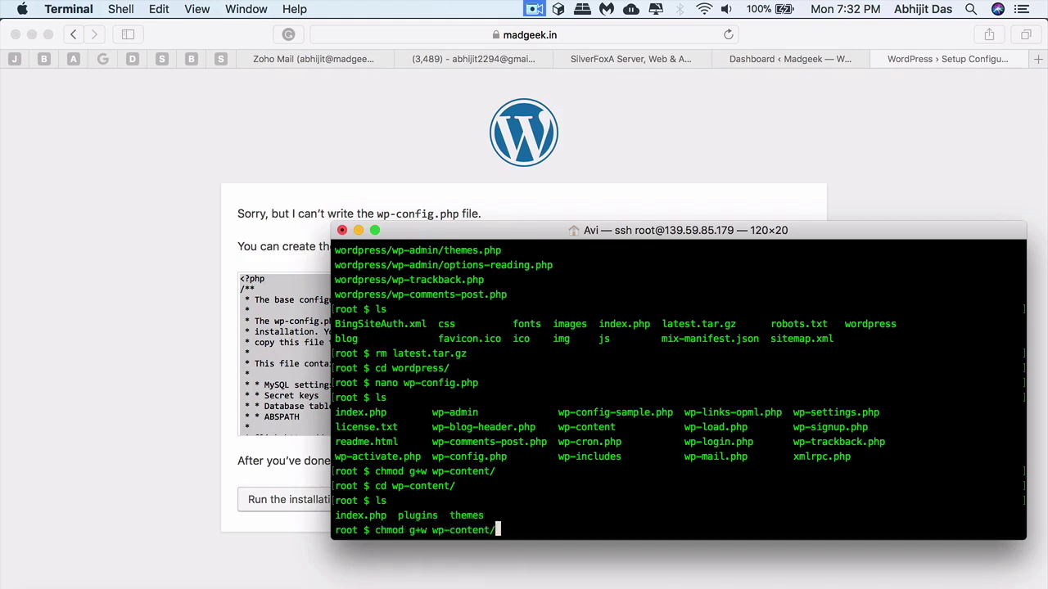
key(Left)
key(BackSpace)
key(BackSpace)
key(BackSpace)
key(BackSpace)
key(BackSpace)
key(BackSpace)
key(BackSpace)
key(BackSpace)
text(plugins)
key(Return)
key(Up)
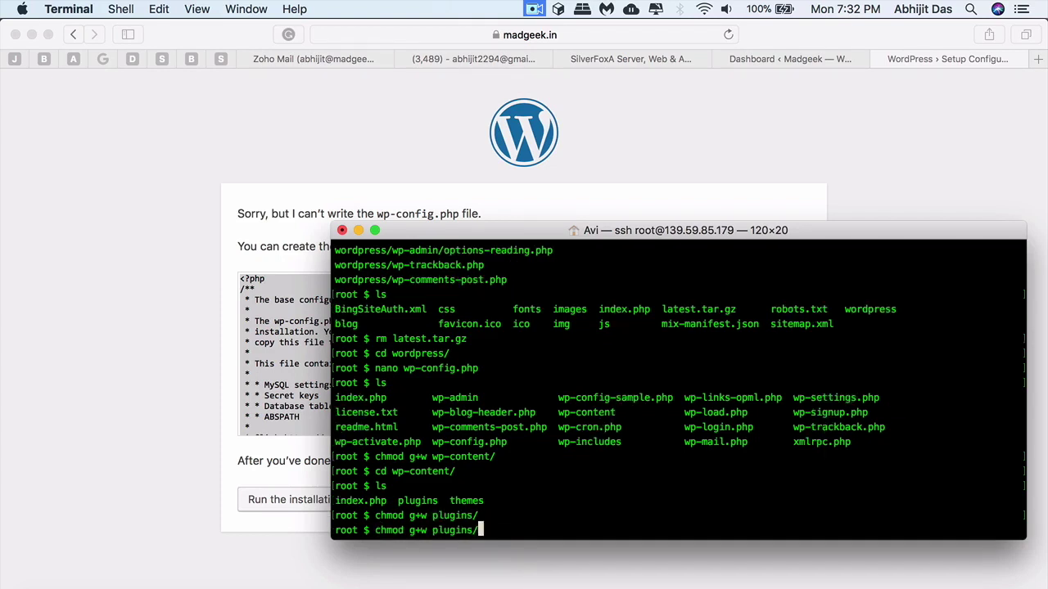
key(BackSpace)
key(BackSpace)
key(BackSpace)
key(BackSpace)
key(BackSpace)
key(BackSpace)
key(BackSpace)
key(BackSpace)
text(t)
text(hemes/)
key(Return)
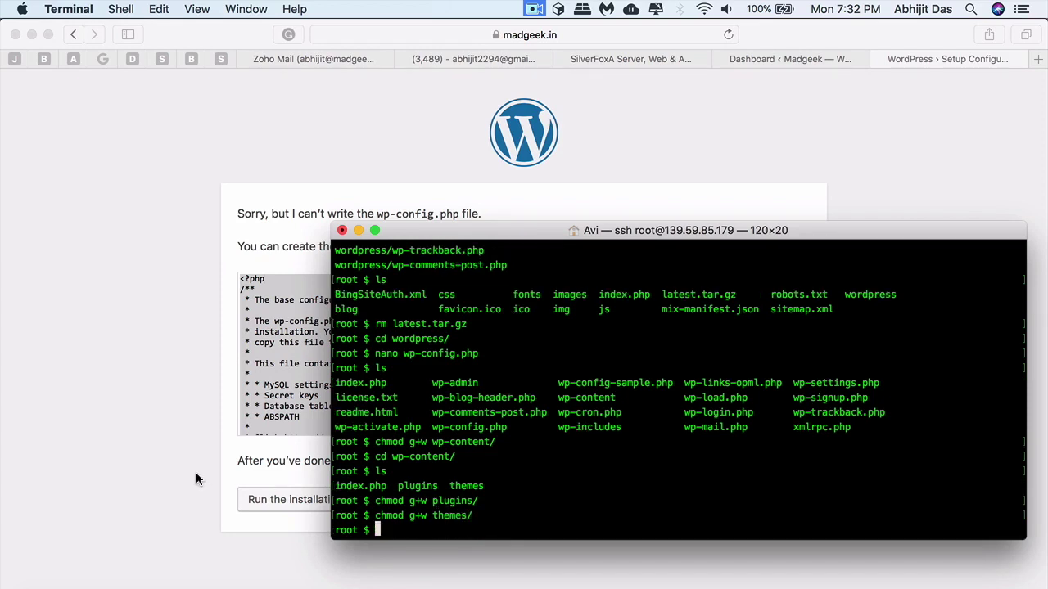
click(197, 477)
Step: Run the installation with site title and username demo, and install WordPress
click(268, 501)
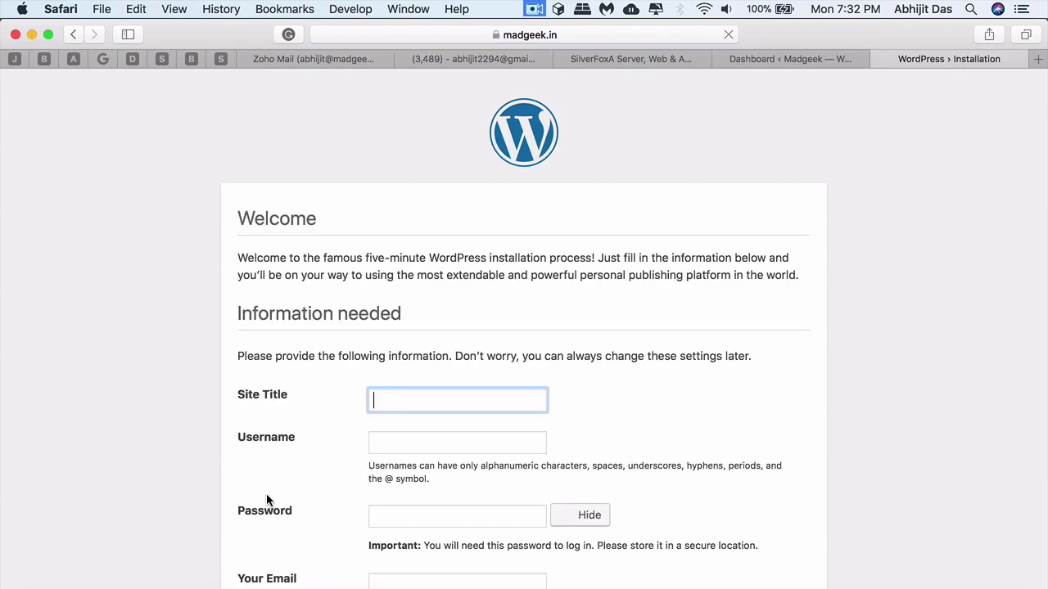
text(de)
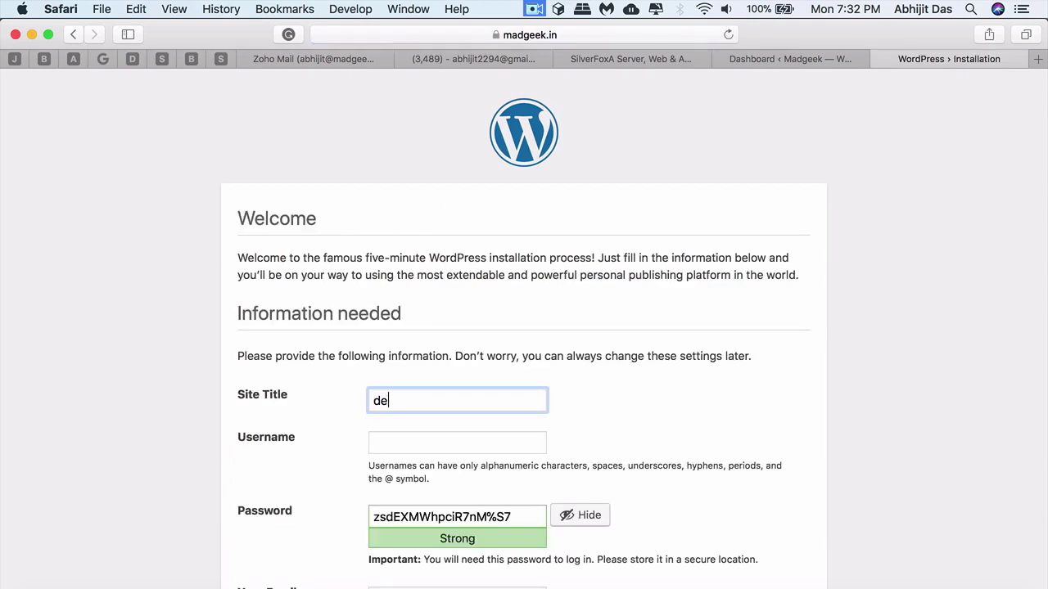
text(mo)
key(Tab)
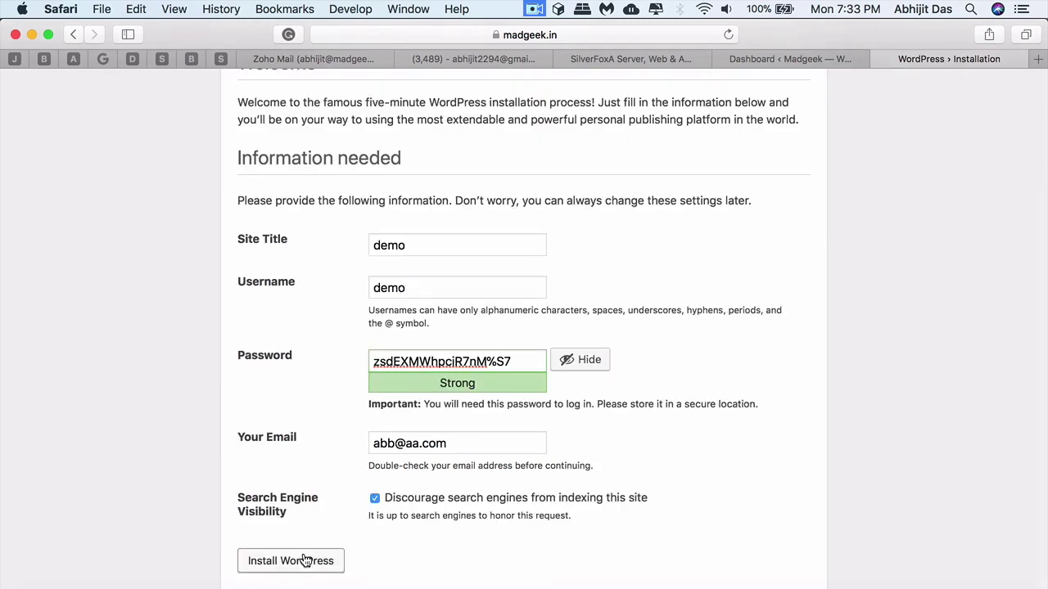
click(304, 560)
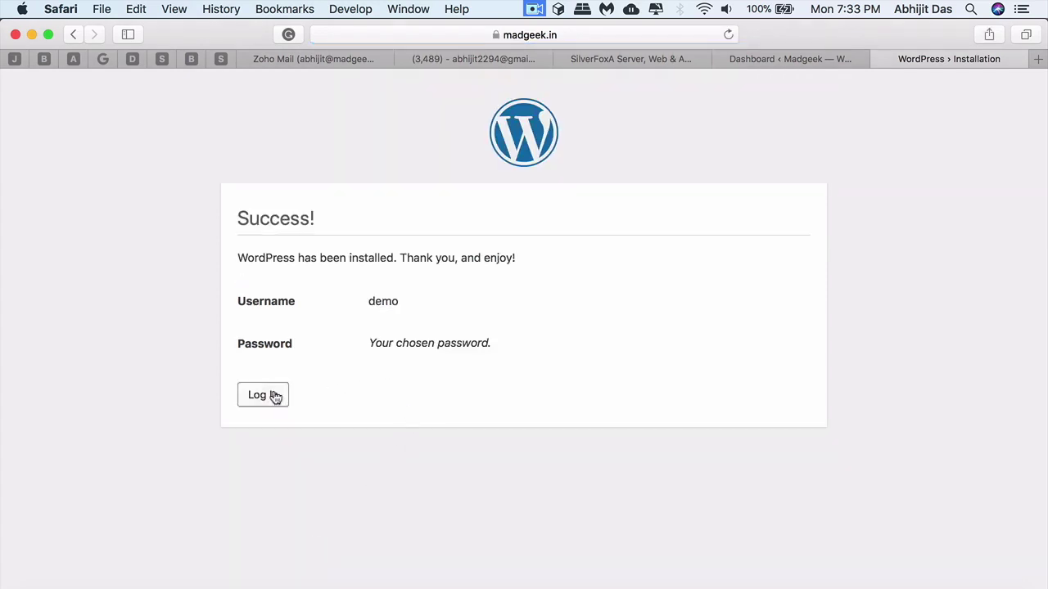
Step: Log in as demo with the pasted password and decline saving it
click(272, 397)
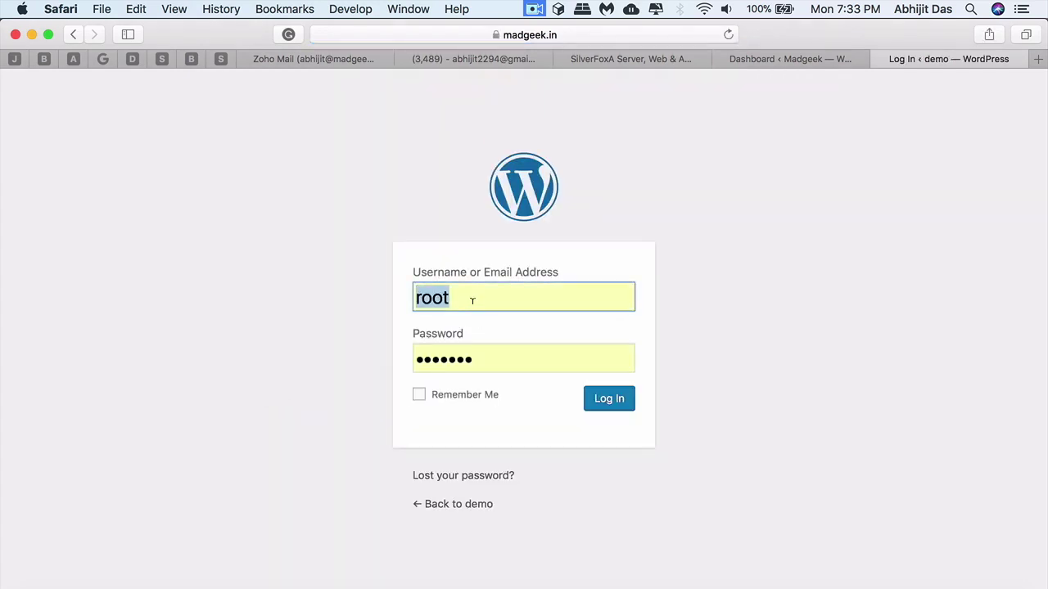
text(demo)
key(Tab)
key(super+v)
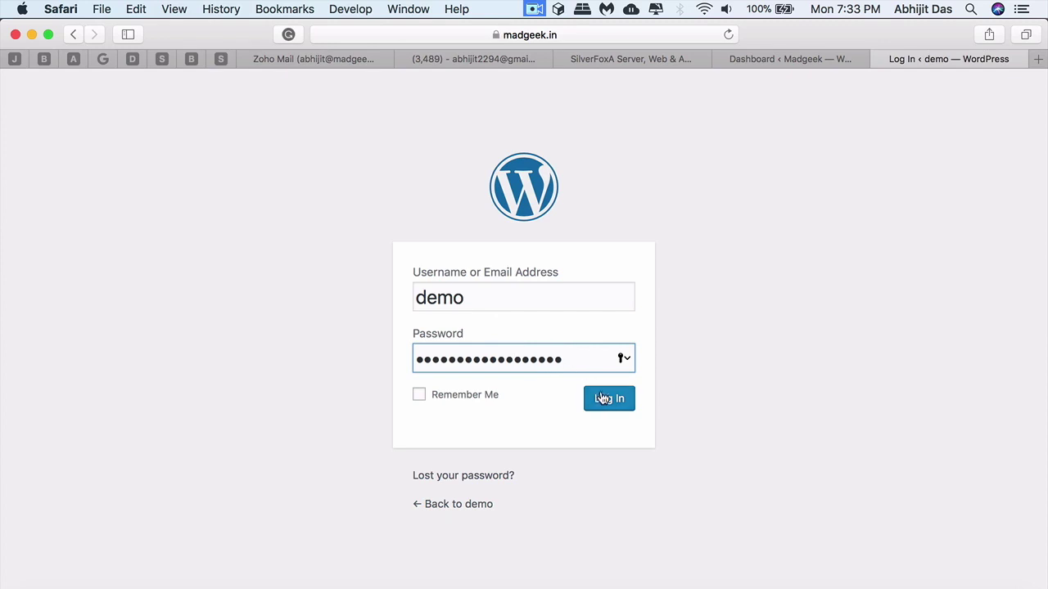
click(603, 399)
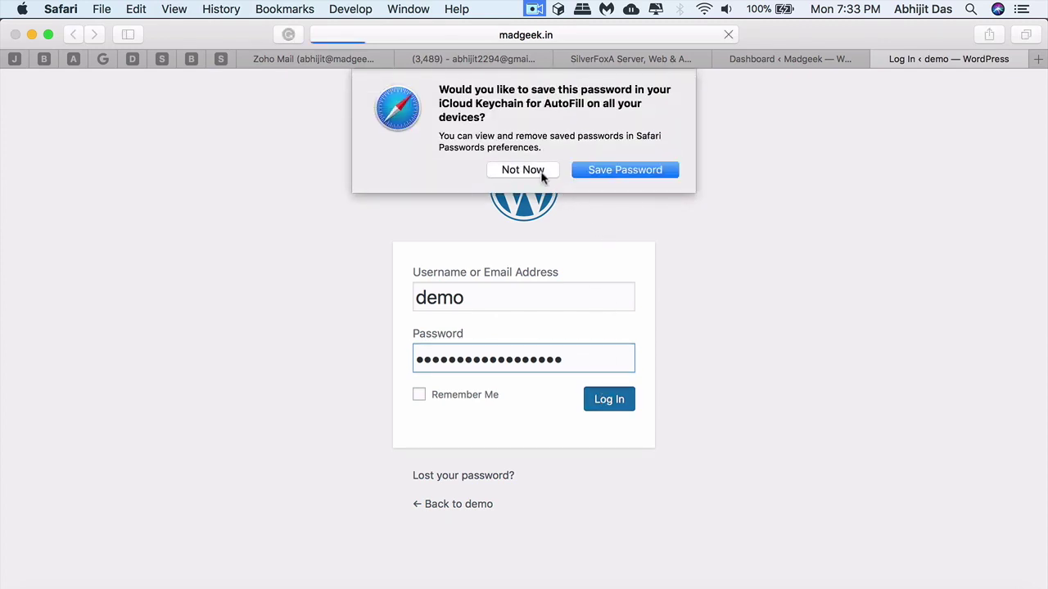
click(541, 171)
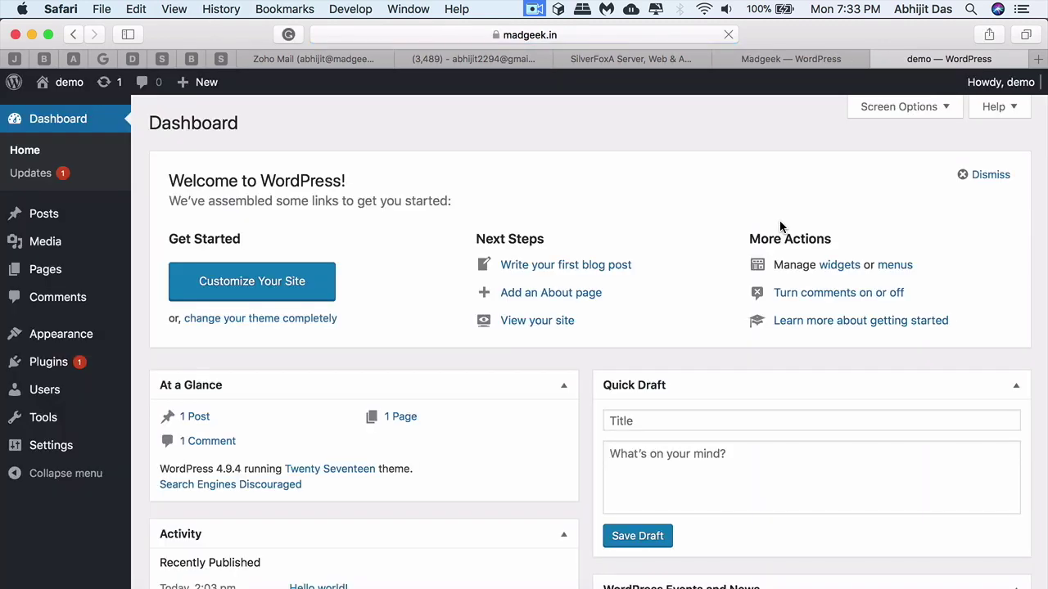
Step: Visit the demo site's front page and open its Hello world! post
click(69, 84)
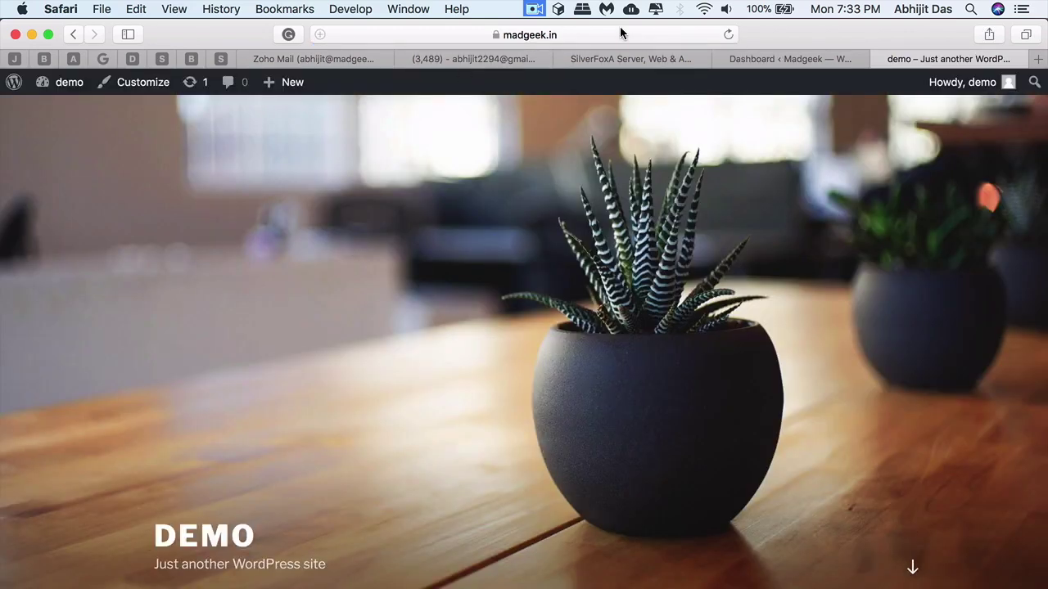
click(621, 34)
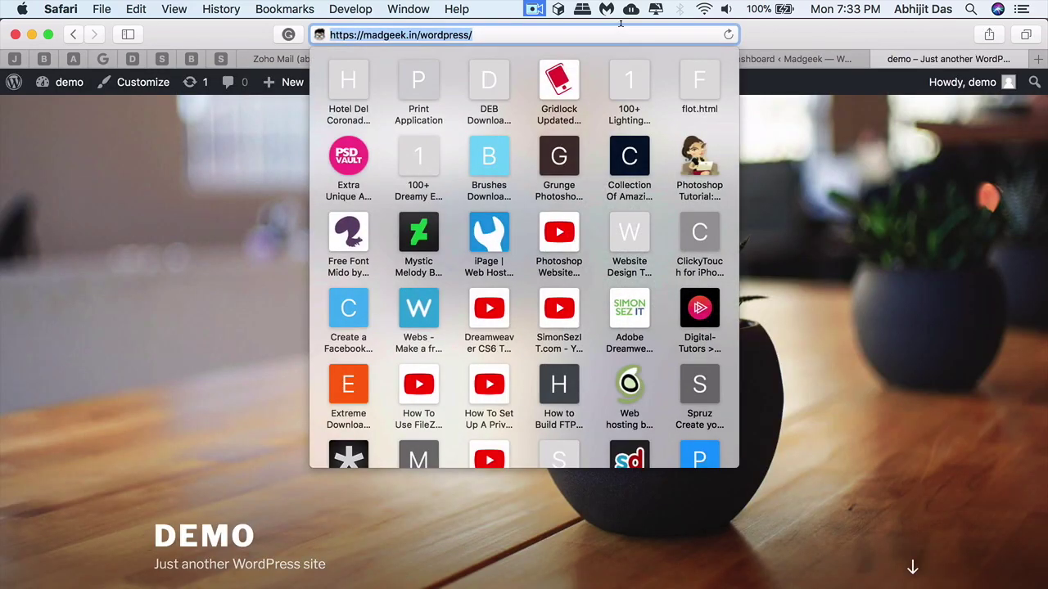
click(806, 205)
scroll(655, 328, down, 5)
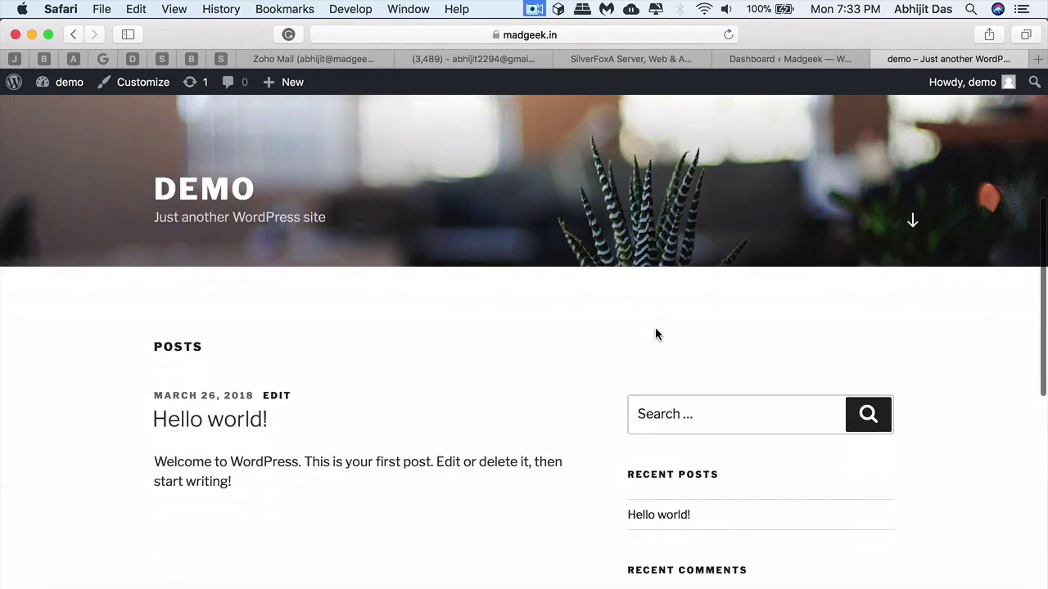
click(244, 420)
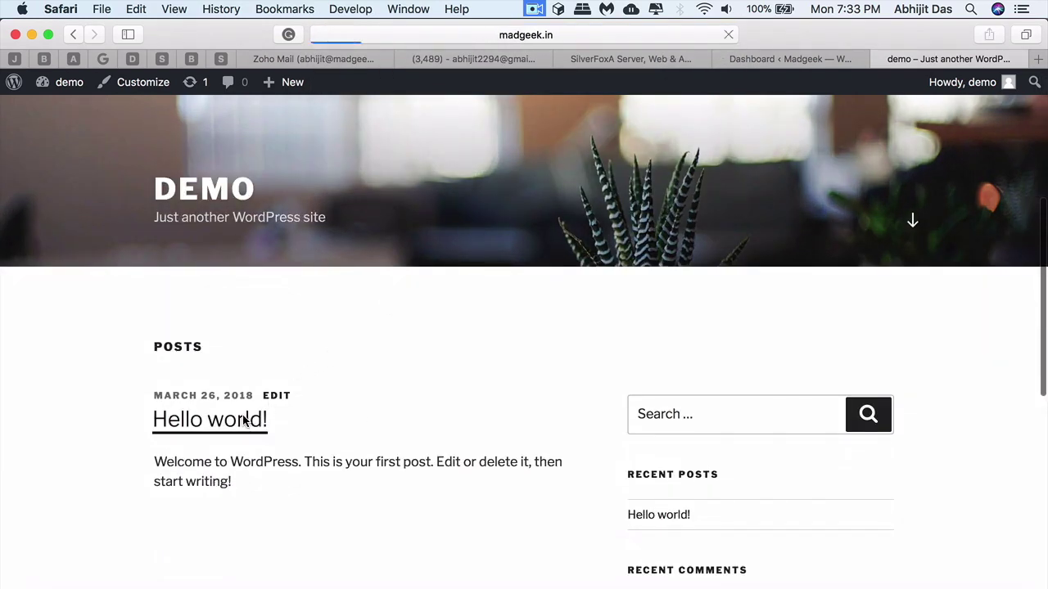
click(643, 34)
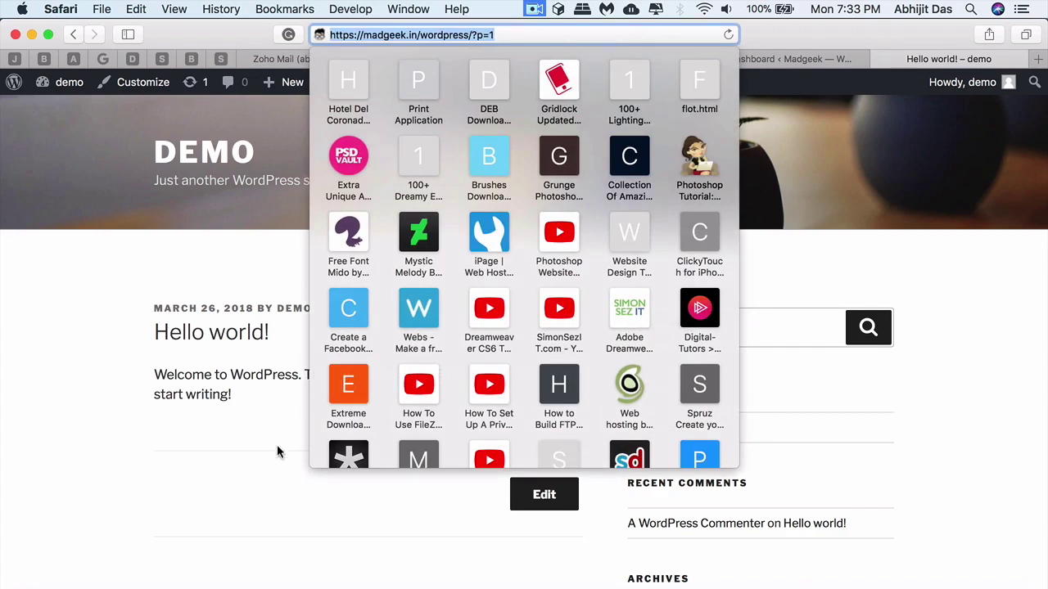
key(Escape)
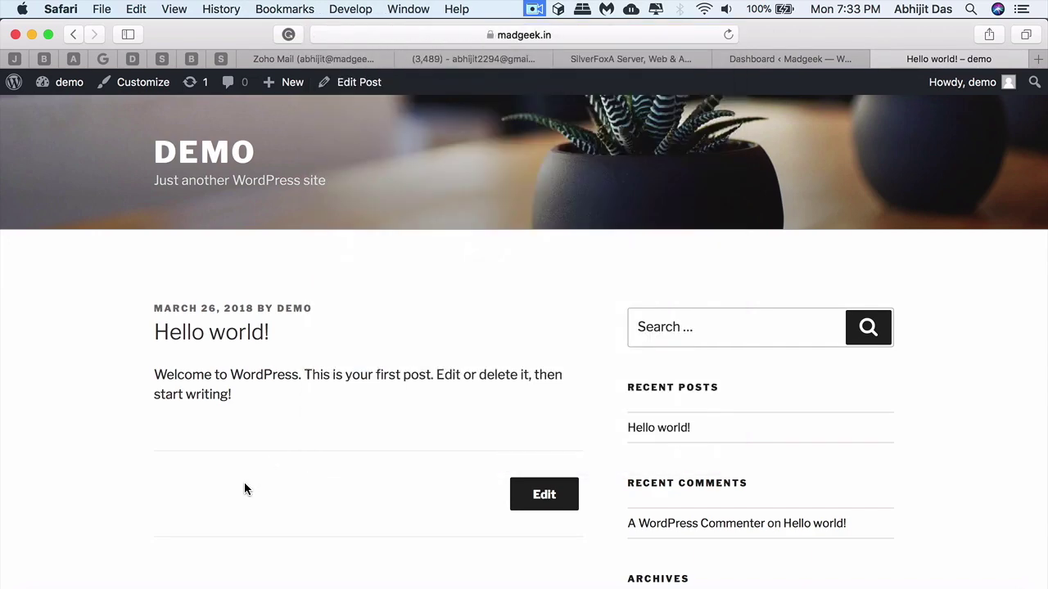
key(super+Tab)
Step: Load madgeek.in/wordpress privately, then madgeek.in/wordpress/login, which returns Page Not Found
text(madgeek.in)
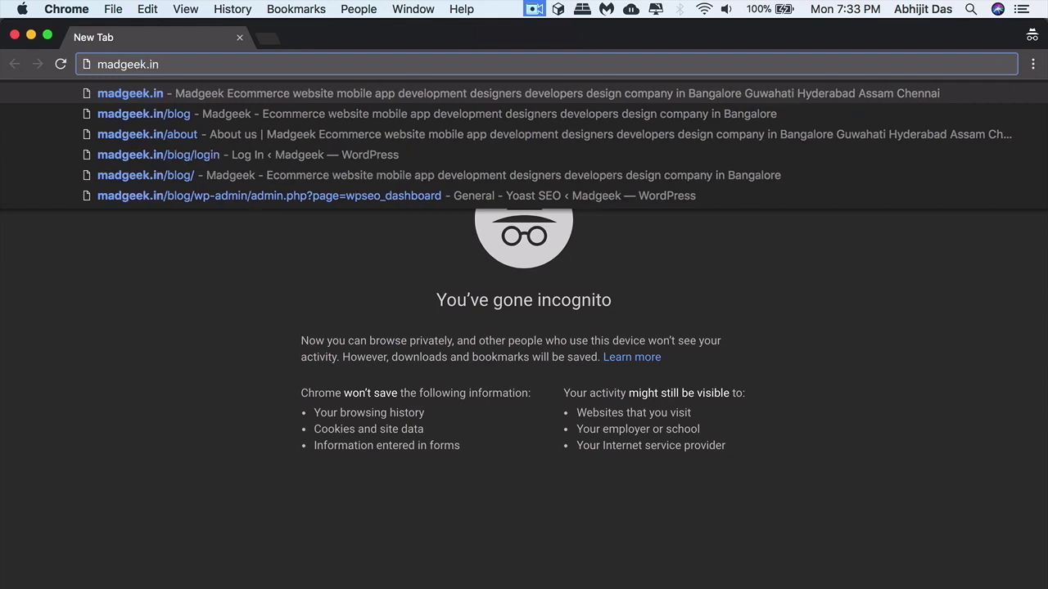
text(/wordpress)
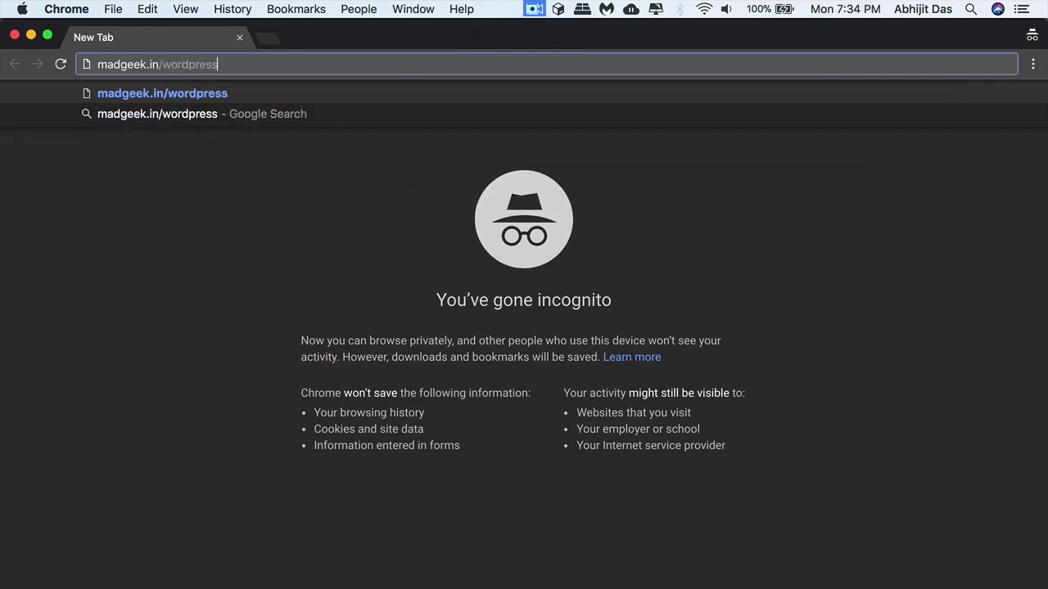
key(Return)
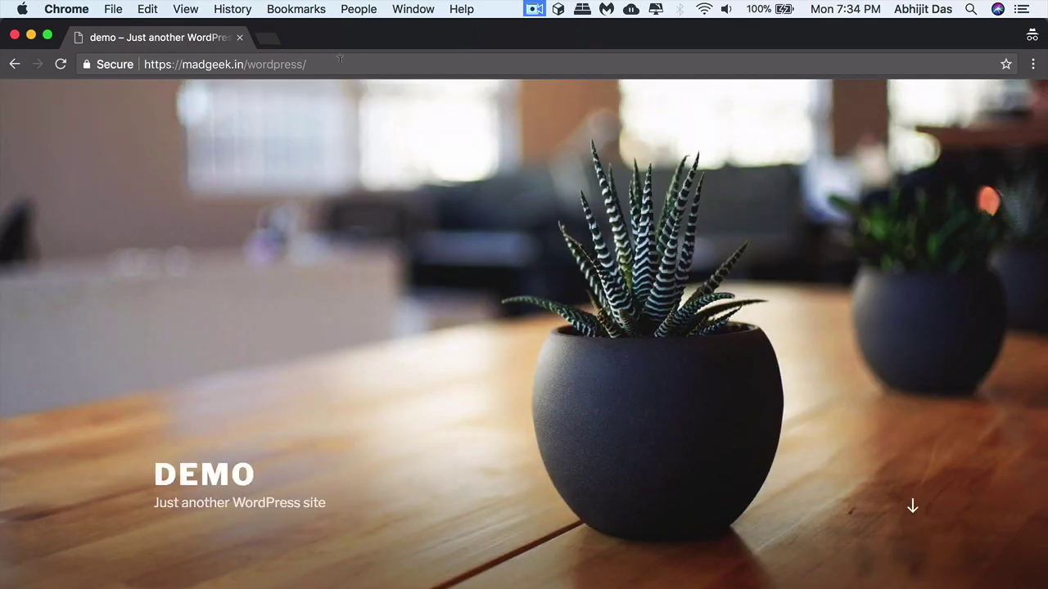
click(339, 63)
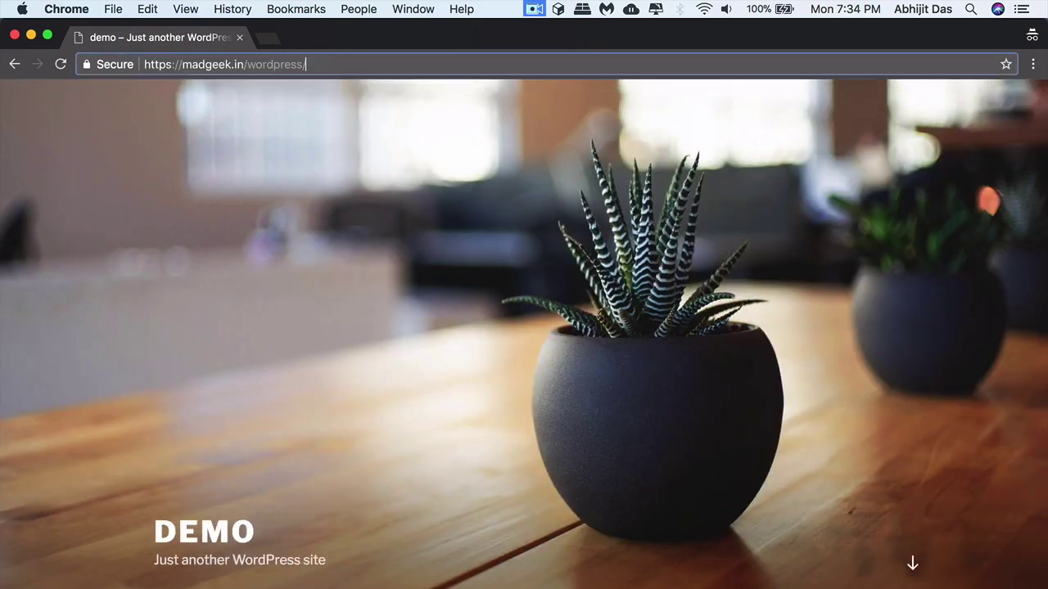
text(login)
key(Return)
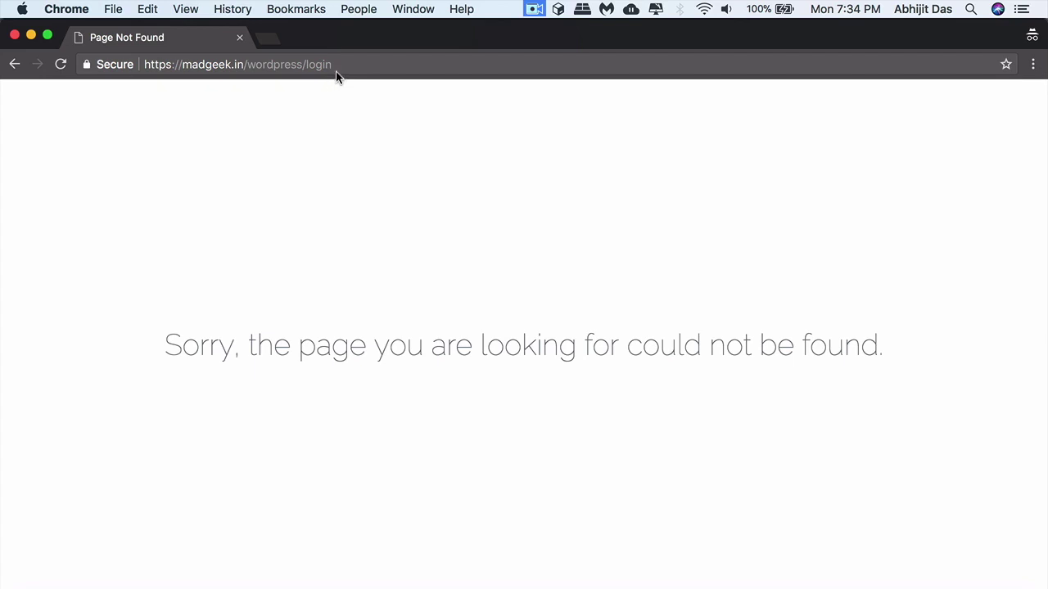
mouse_move(167, 344)
mouse_down()
mouse_move(847, 329)
mouse_move(893, 350)
mouse_up()
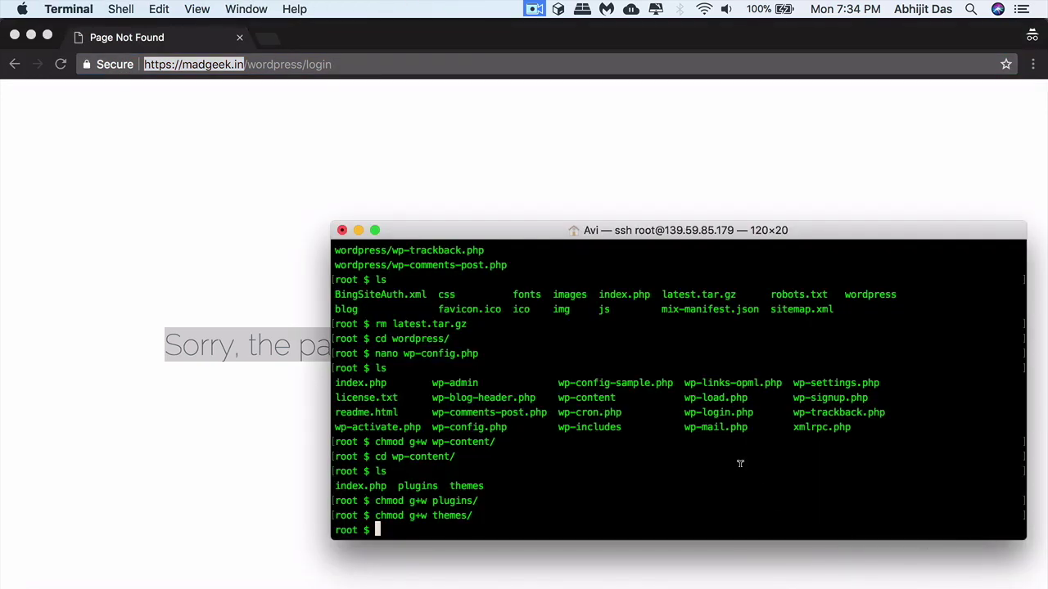
Step: Go up to the wordpress folder and create a new .htaccess file in nano
text(cd ../)
key(Return)
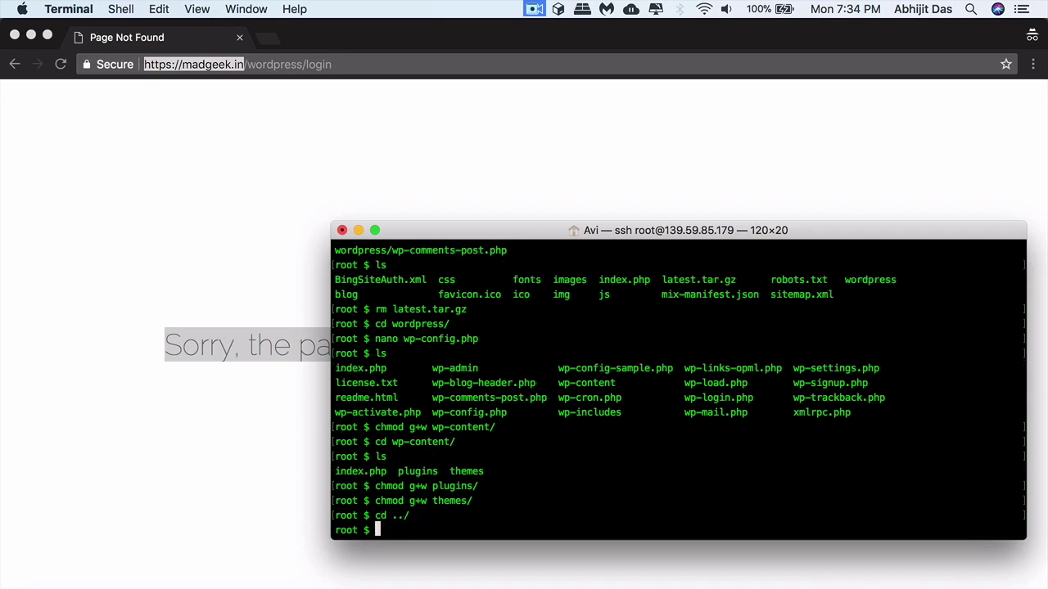
text(nano )
text(.htacc)
text(ess)
key(Return)
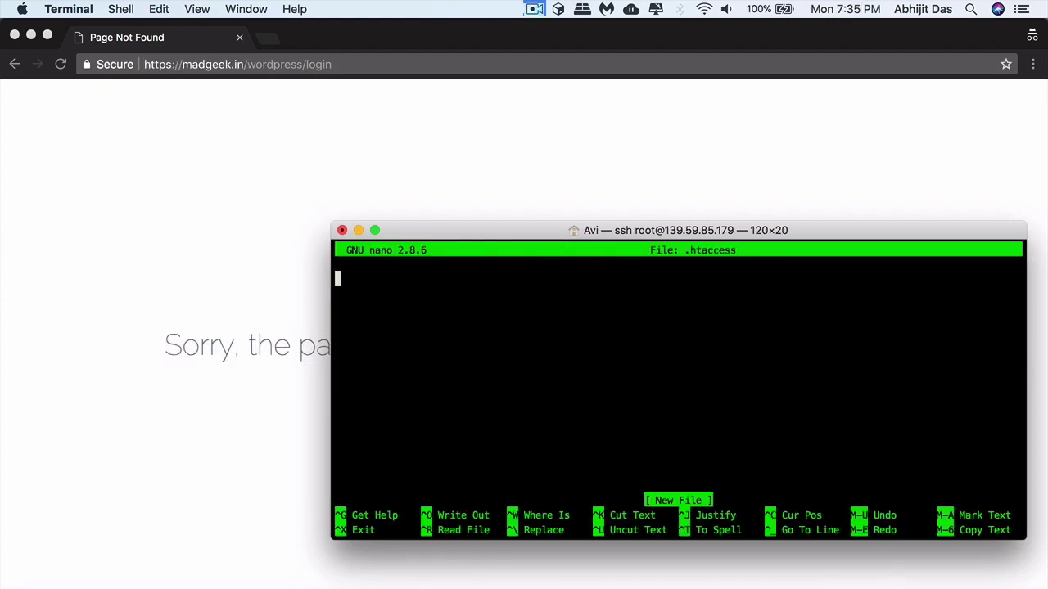
Step: Enlarge the terminal window and paste the mod_rewrite rules into .htaccess
drag(570, 233, 562, 176)
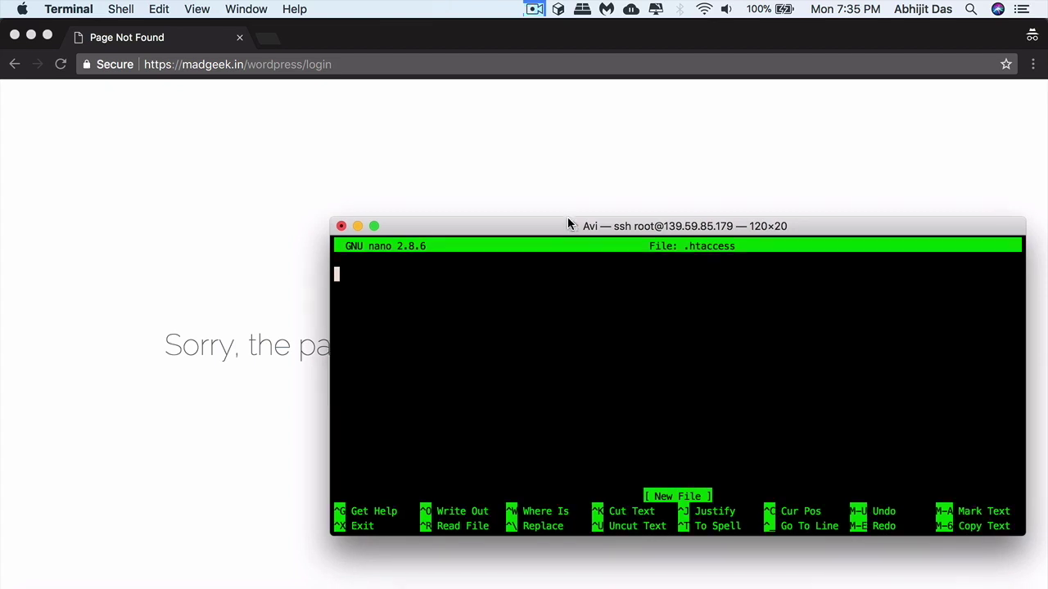
drag(324, 480, 300, 542)
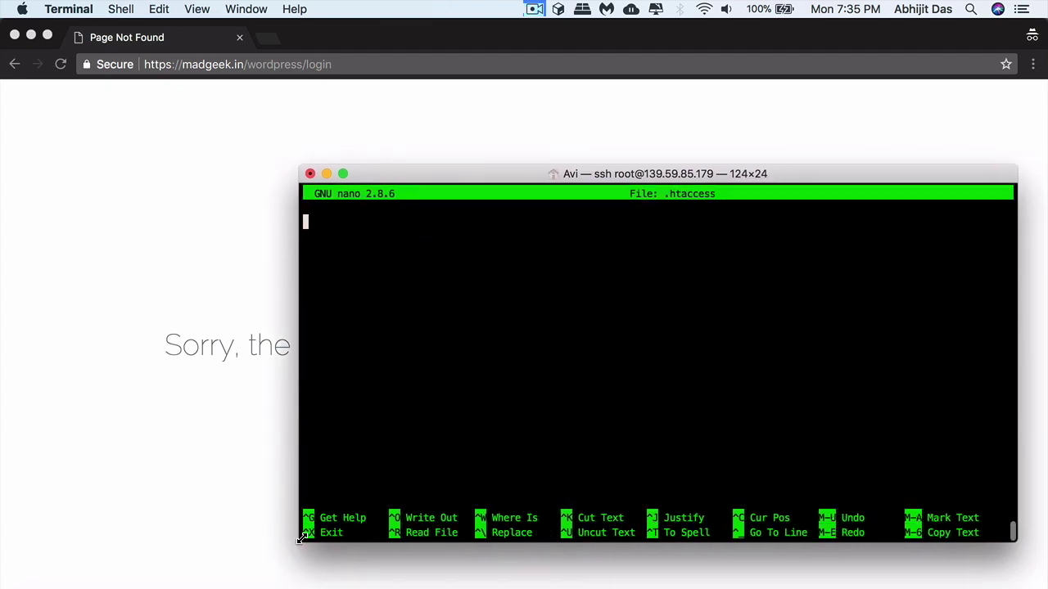
right_click(350, 287)
click(391, 311)
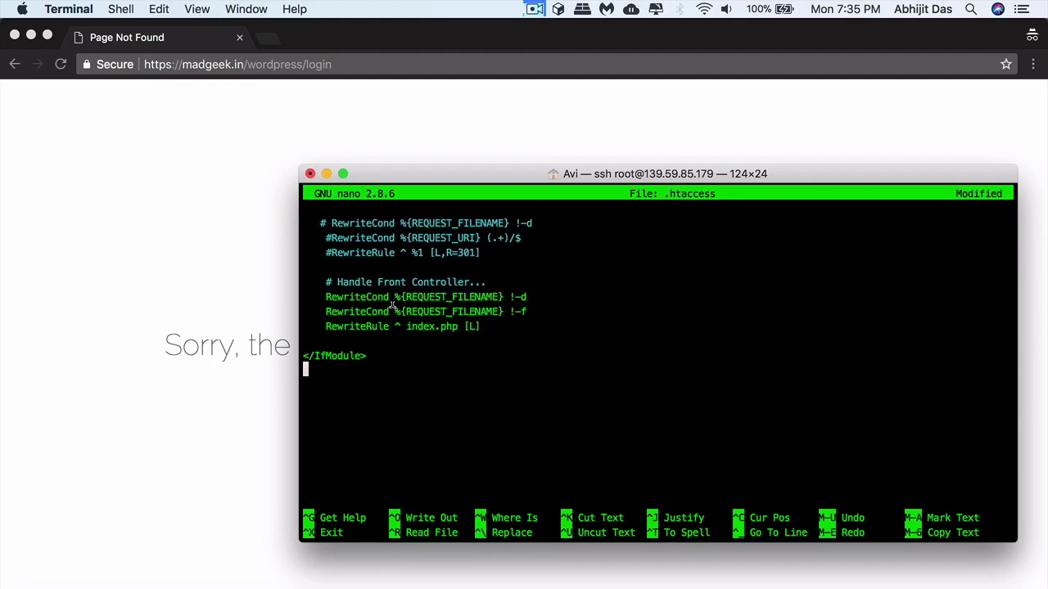
key(Up)
key(Up)
key(Up)
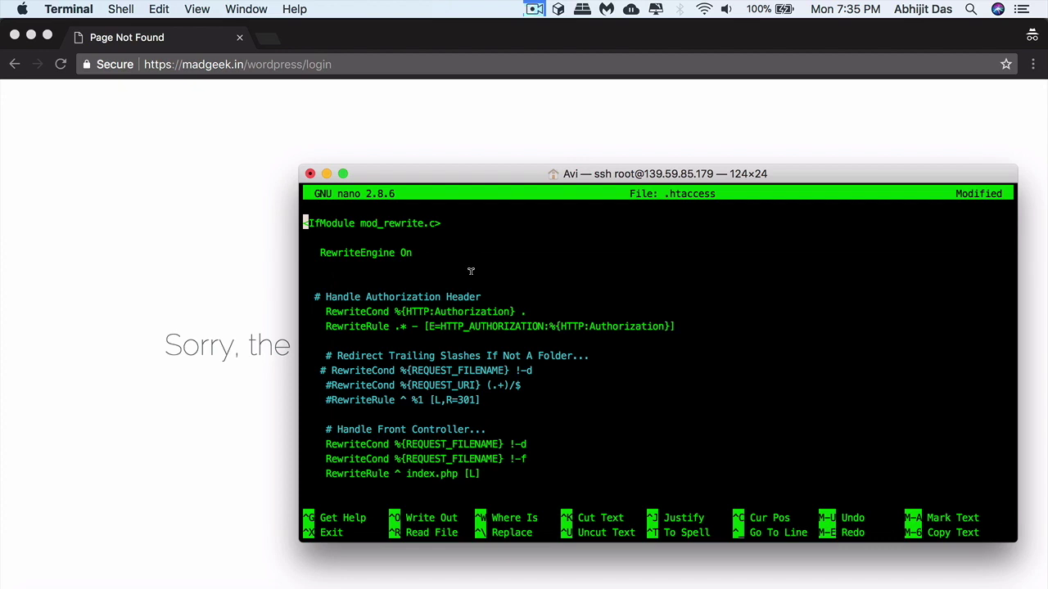
Step: Review the RewriteEngine, authorization-header and index.php front-controller rules, then begin saving the file
drag(320, 247, 422, 242)
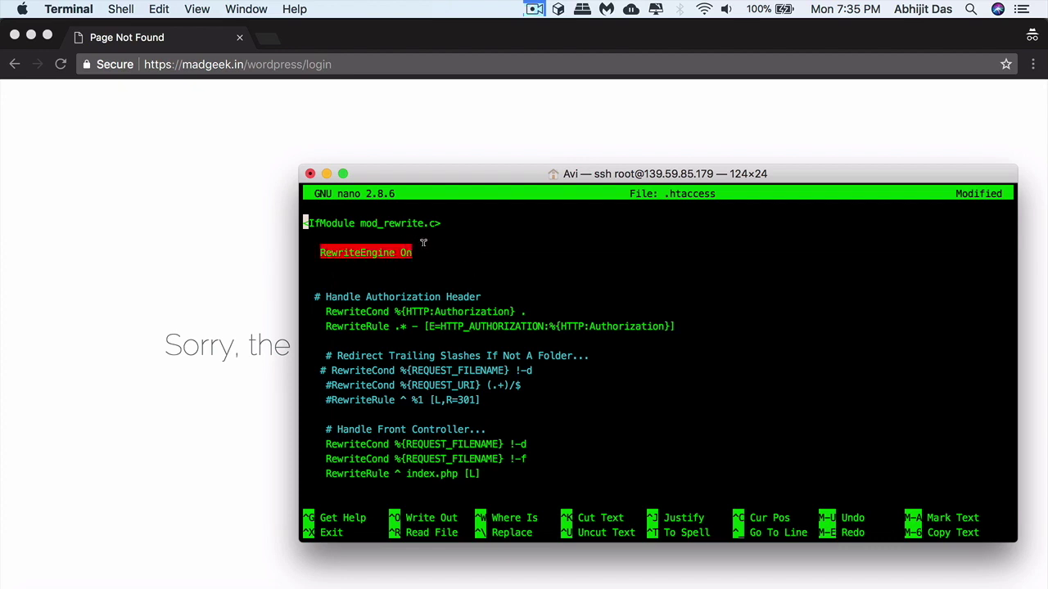
click(471, 265)
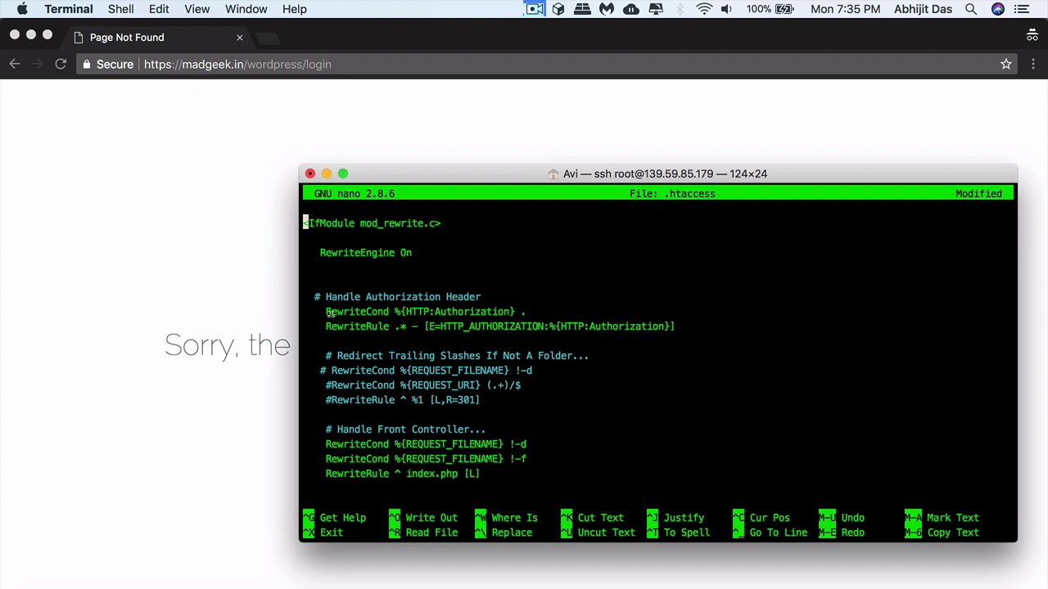
drag(326, 311, 759, 322)
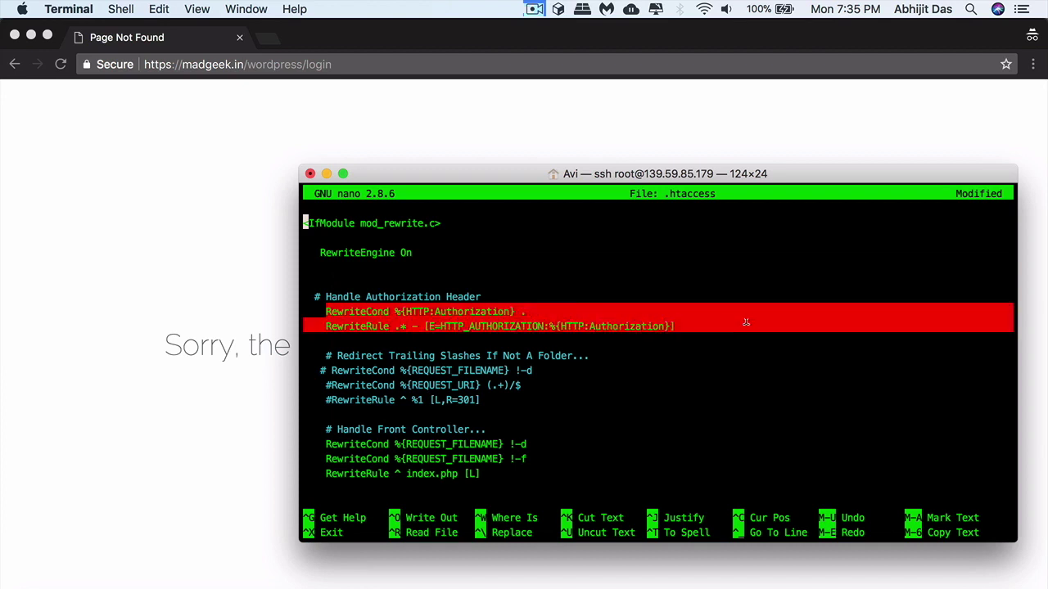
click(700, 359)
scroll(639, 426, down, 2)
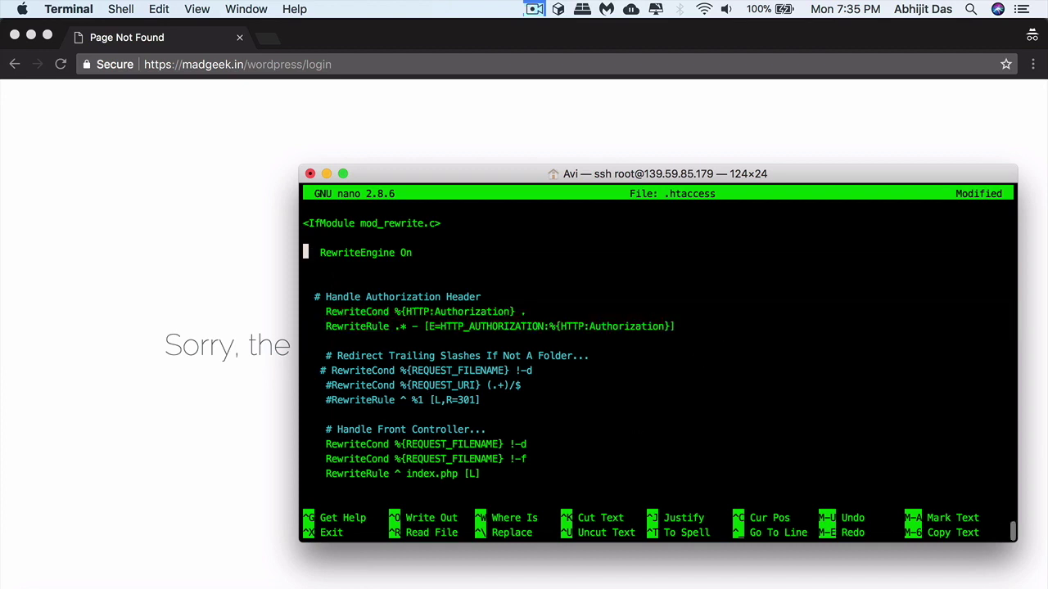
drag(486, 482, 435, 472)
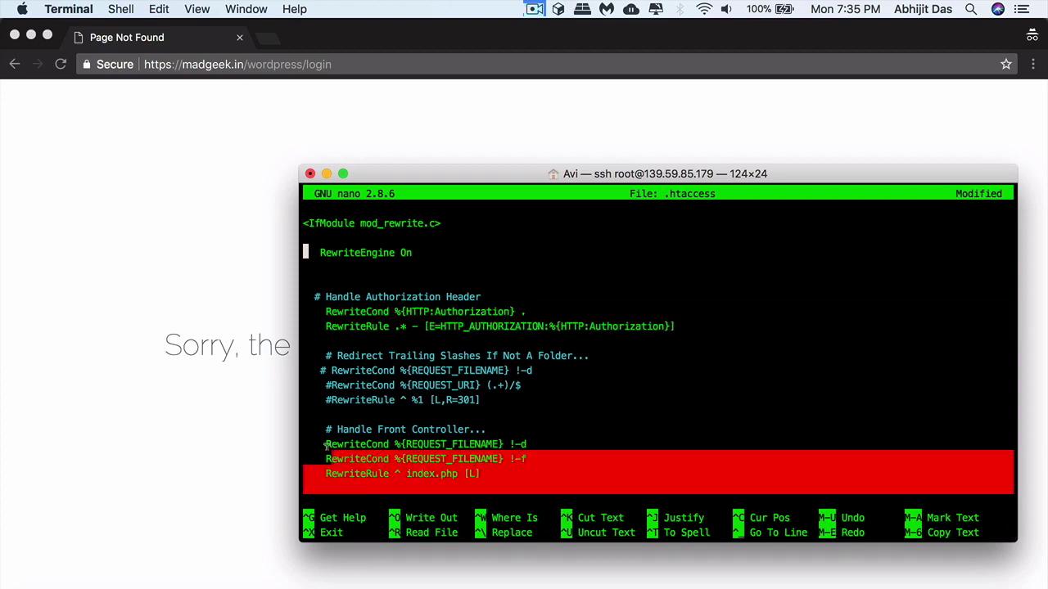
drag(325, 444, 320, 443)
click(489, 477)
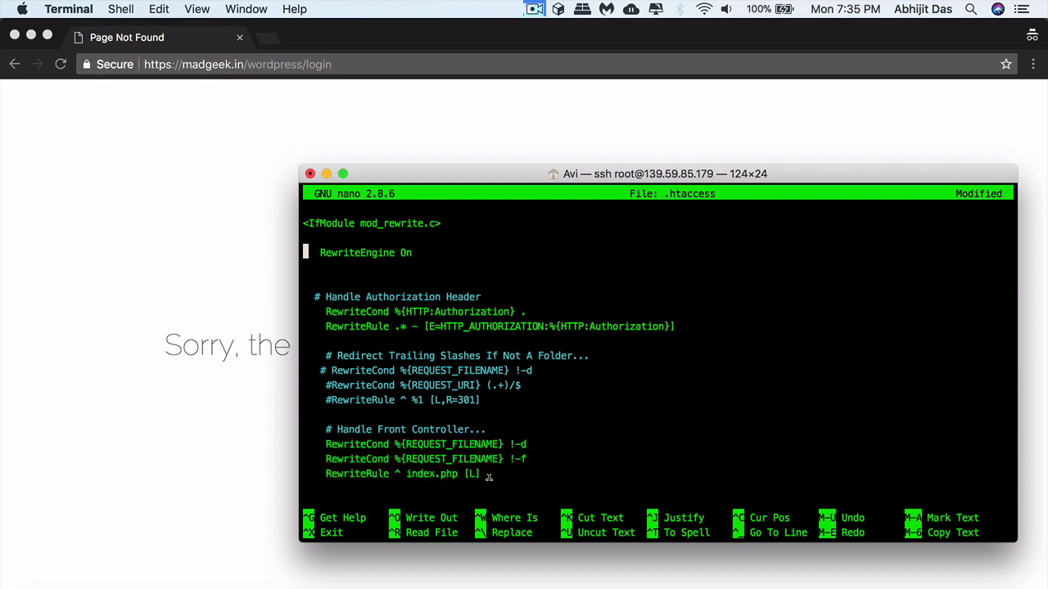
drag(395, 473, 458, 474)
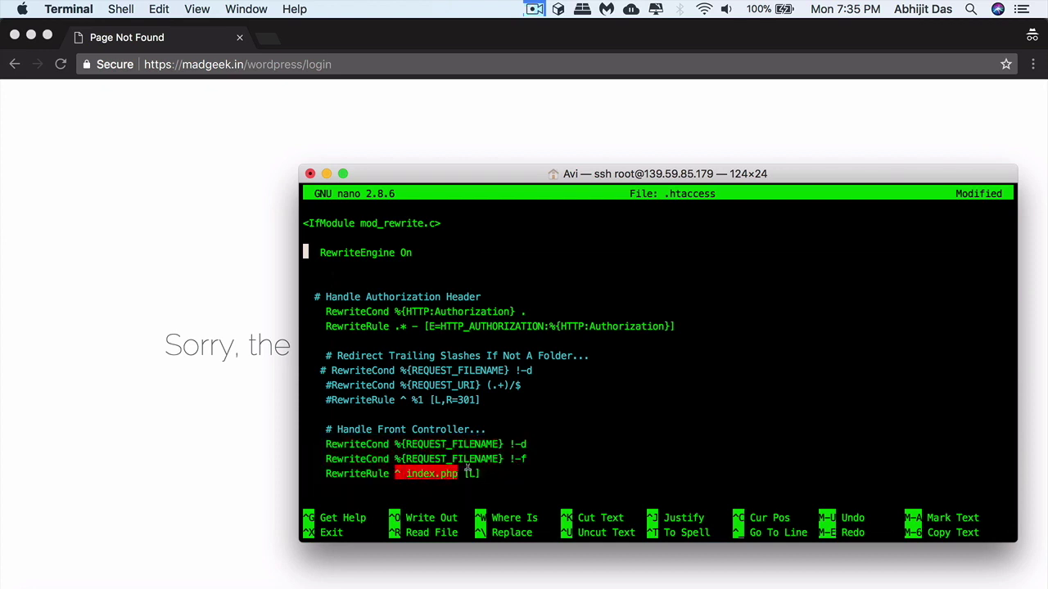
click(532, 459)
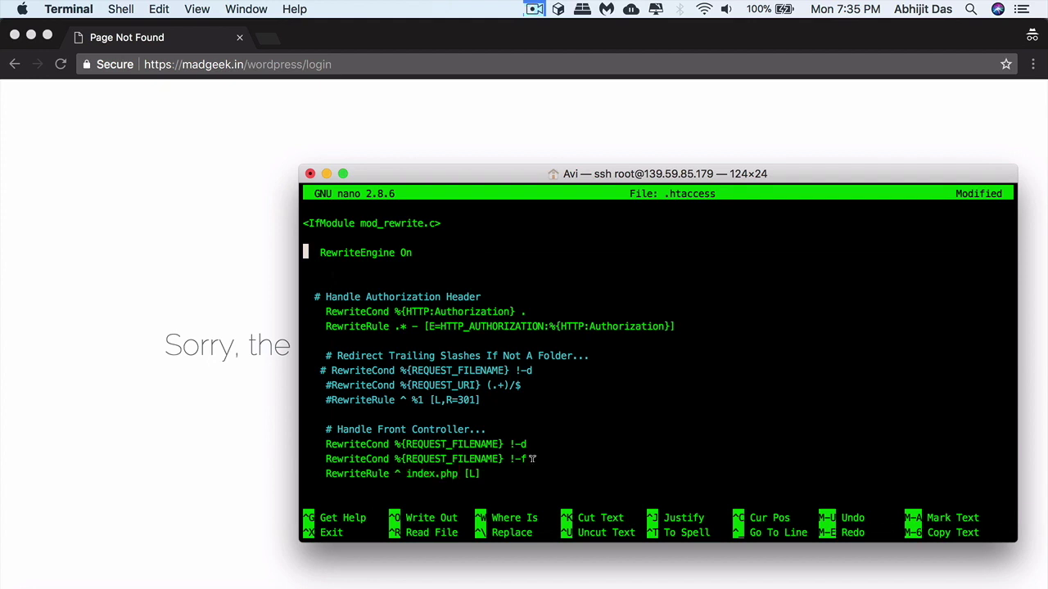
key(ctrl+x)
Step: Save .htaccess, run service apache2 restart, and reload the wordpress/login page in Chrome
key(y)
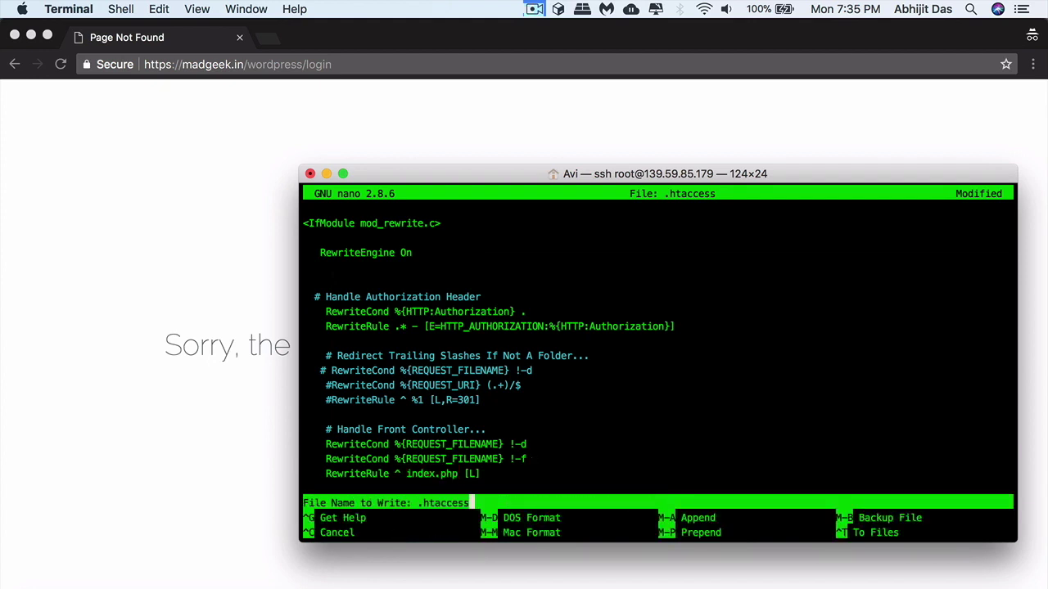
key(Return)
text(SER)
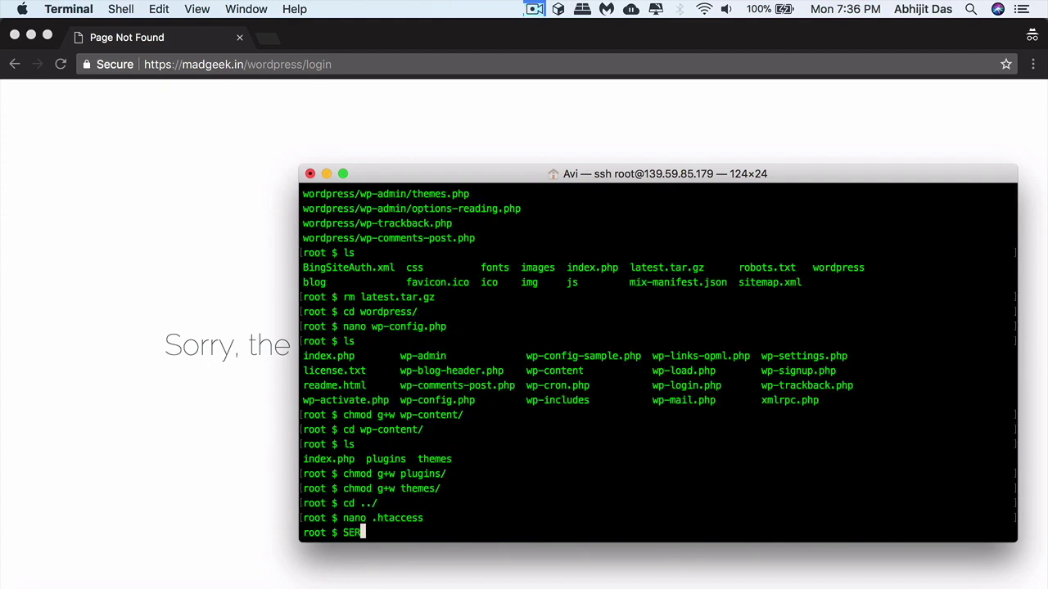
text(VICE)
key(BackSpace)
key(BackSpace)
key(BackSpace)
key(BackSpace)
key(BackSpace)
text(servi)
text(ce apache2 re)
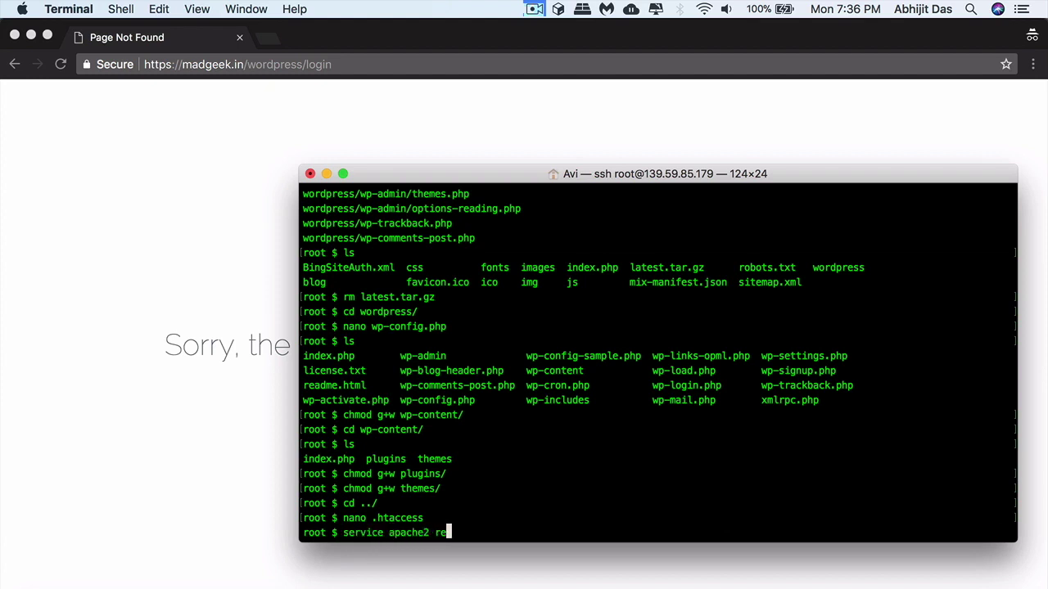
text(start)
key(Return)
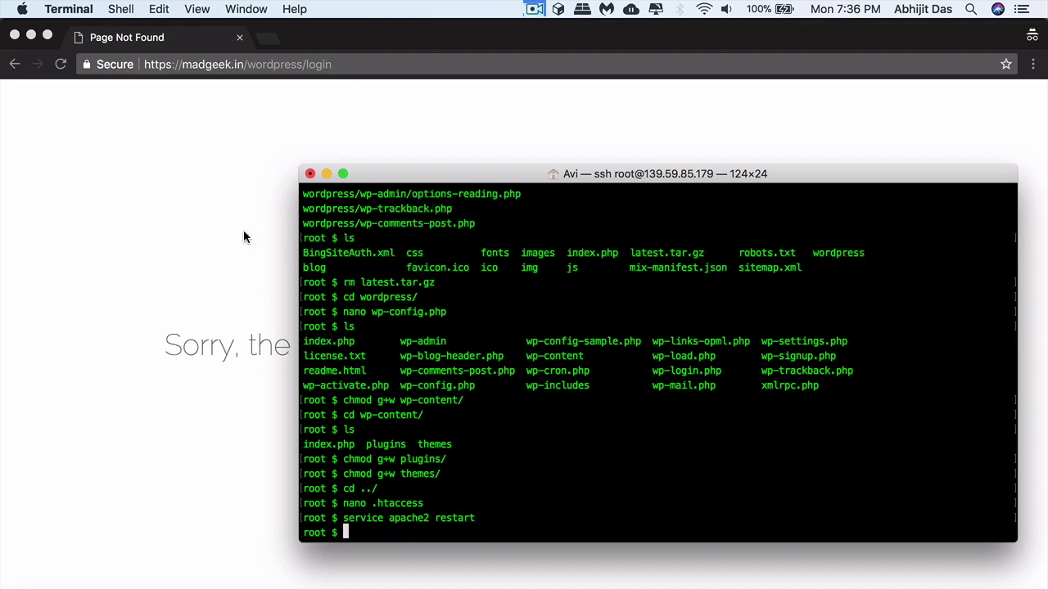
click(182, 173)
click(61, 66)
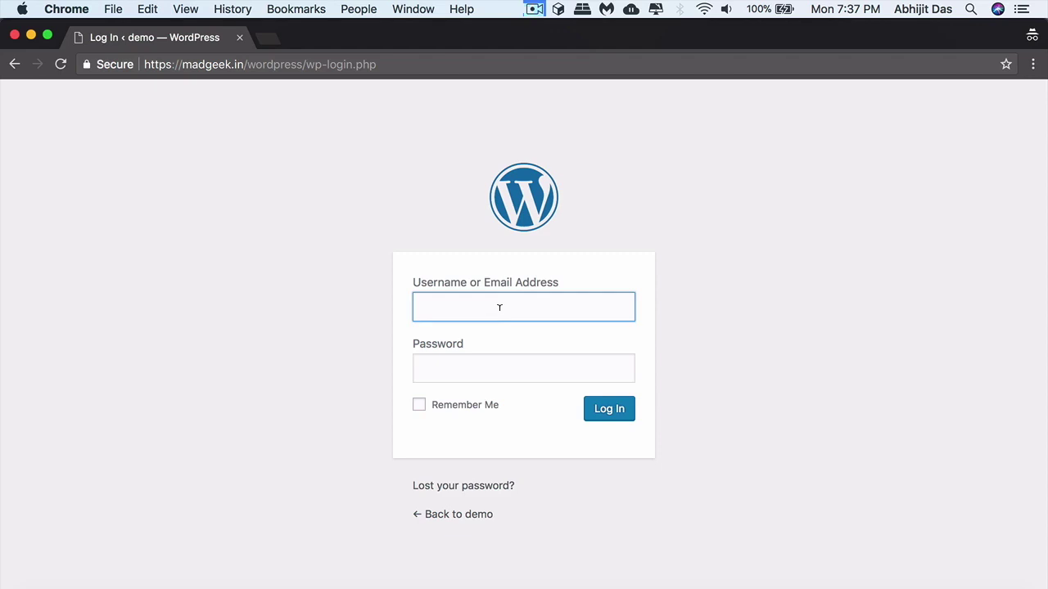
Step: Enter the username demo on the WordPress login page and move to Password
text(demo)
key(Tab)
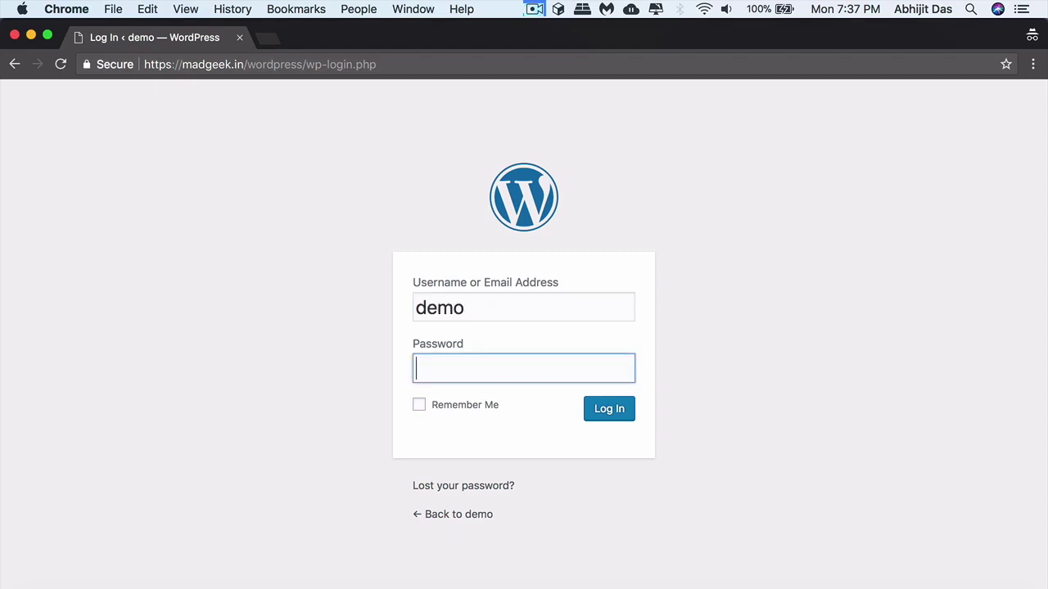